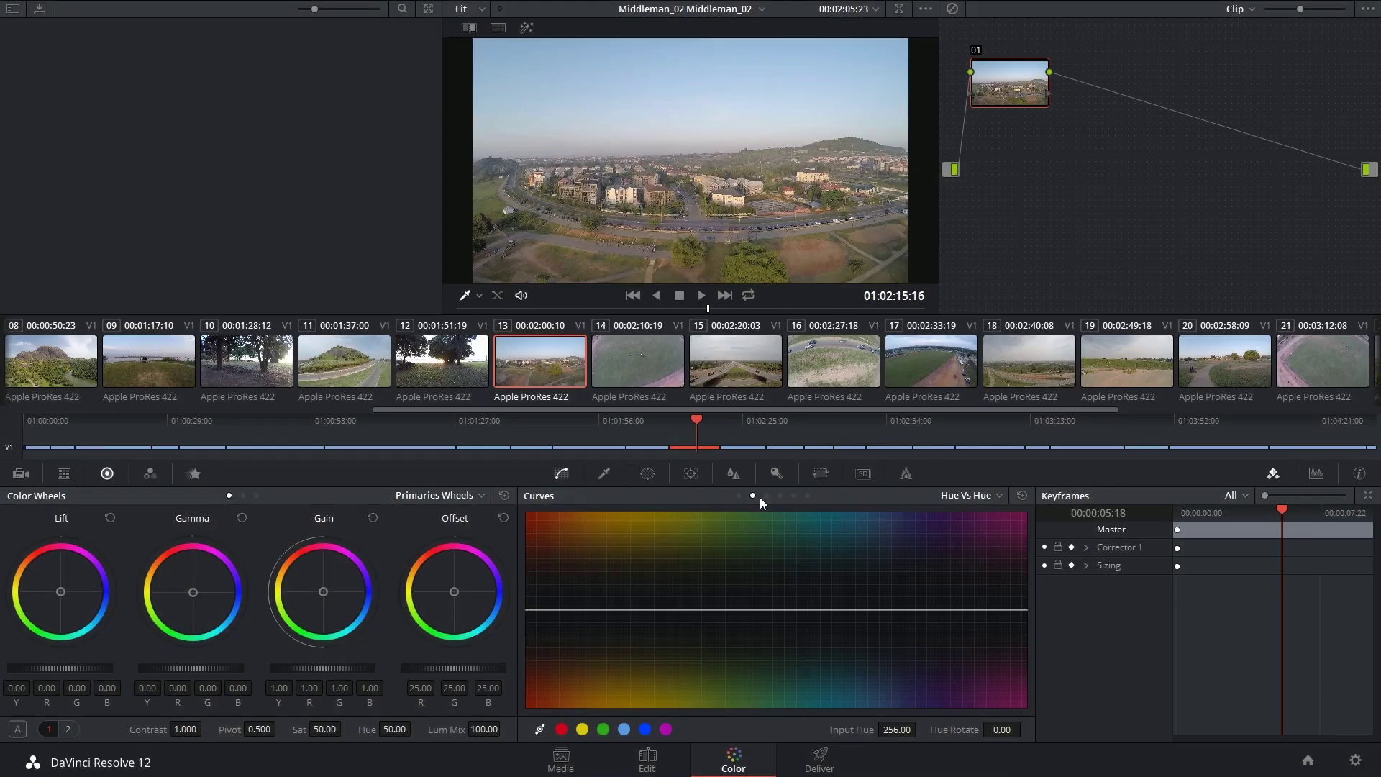
# Swap the curves palette for the HSL qualifier controls on clip 13.
pyautogui.click(606, 478)
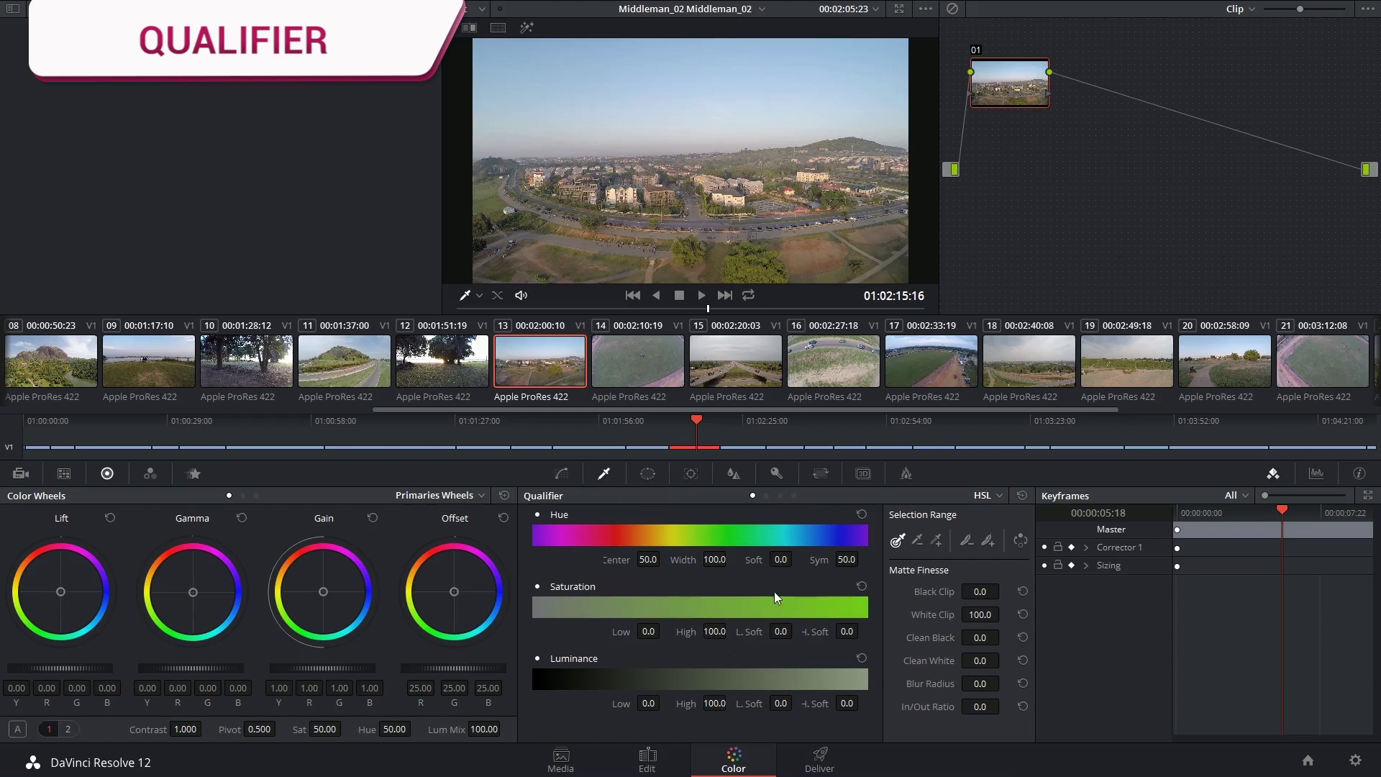
pyautogui.click(562, 475)
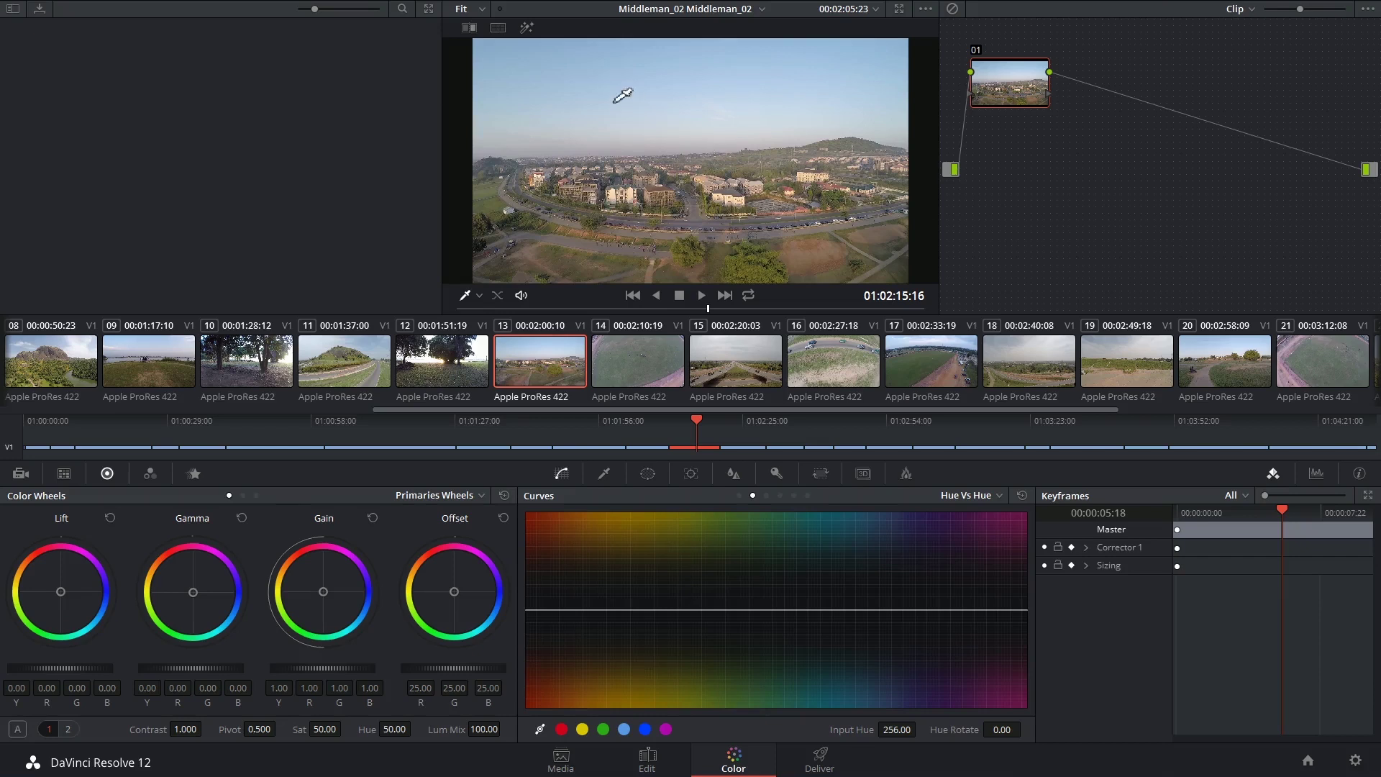
pyautogui.click(603, 473)
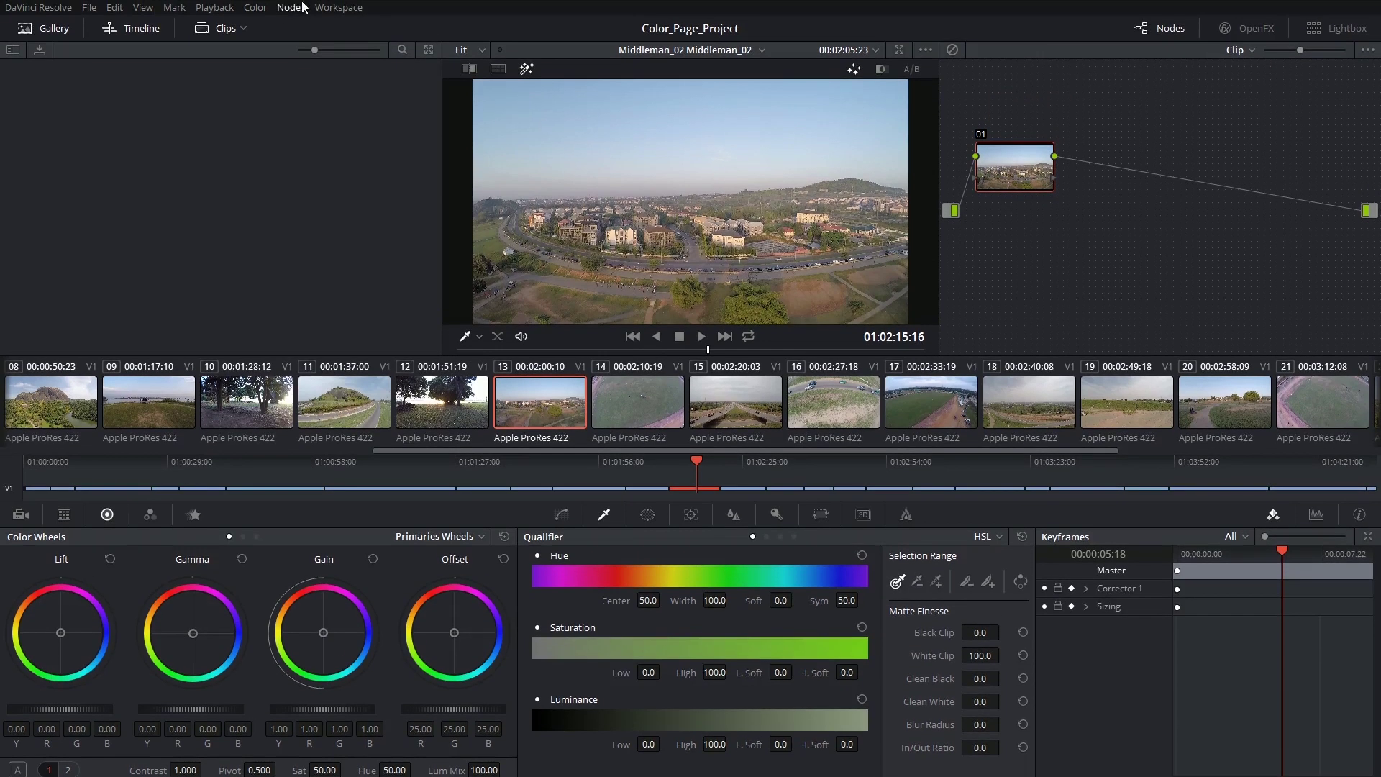
# Add serial node 02 after node 01, try the qualifier modes, and keep HSL.
pyautogui.click(299, 7)
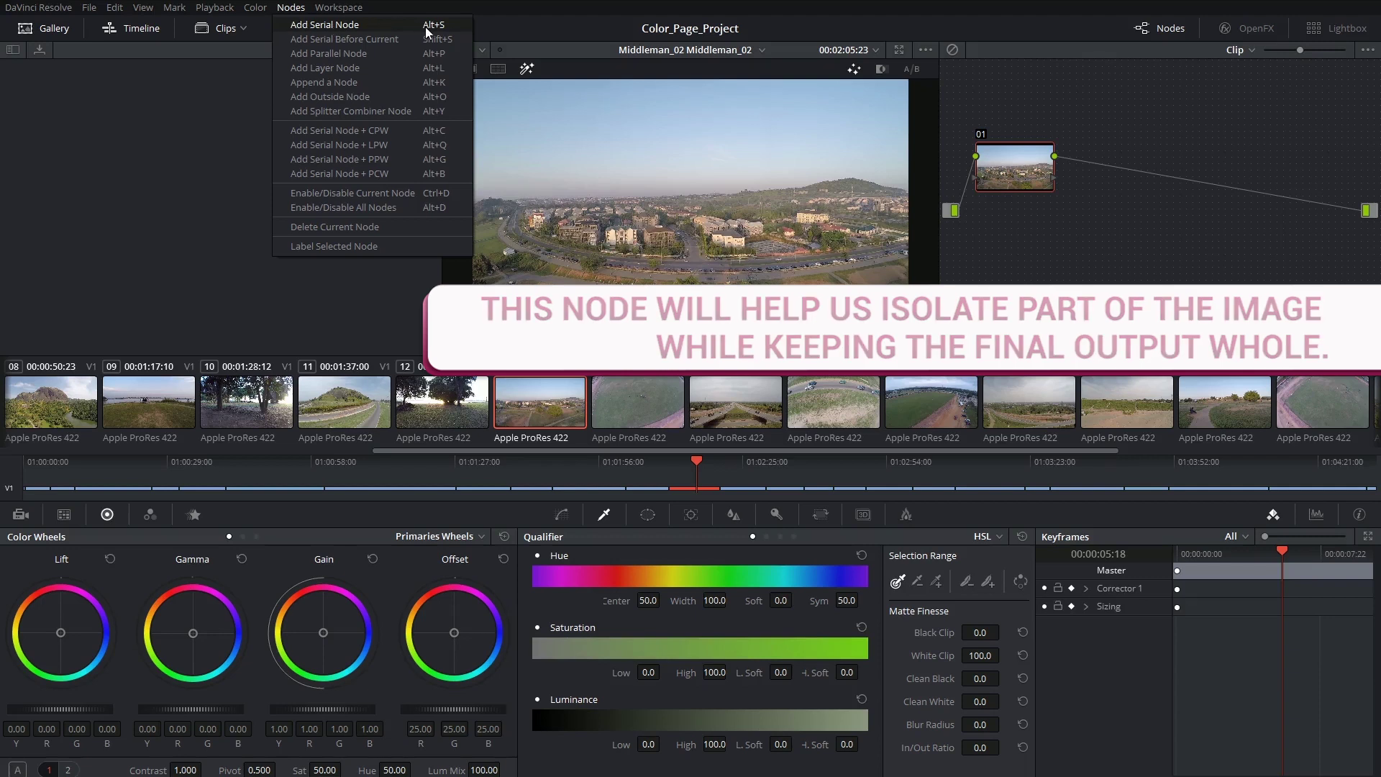
pyautogui.click(456, 24)
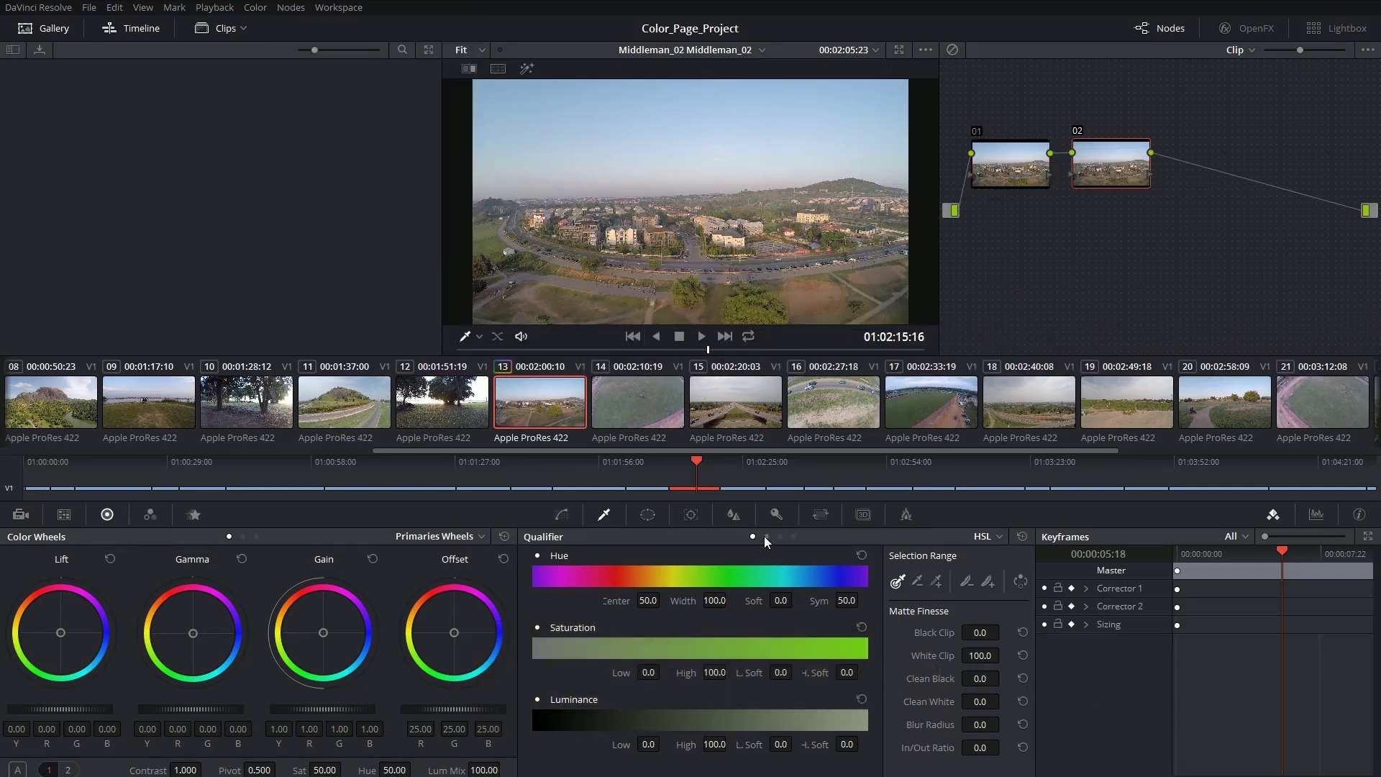
pyautogui.click(766, 536)
pyautogui.click(781, 535)
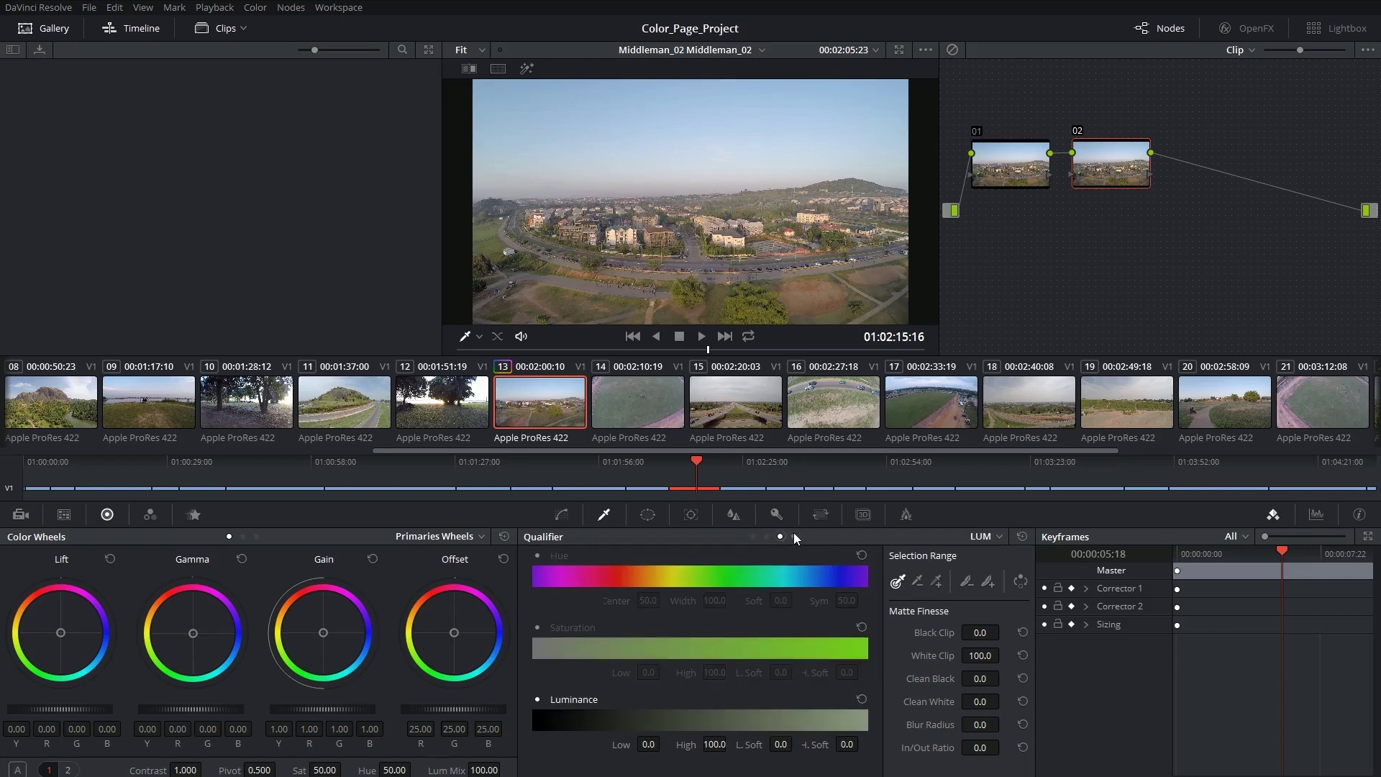
pyautogui.click(793, 536)
pyautogui.click(794, 537)
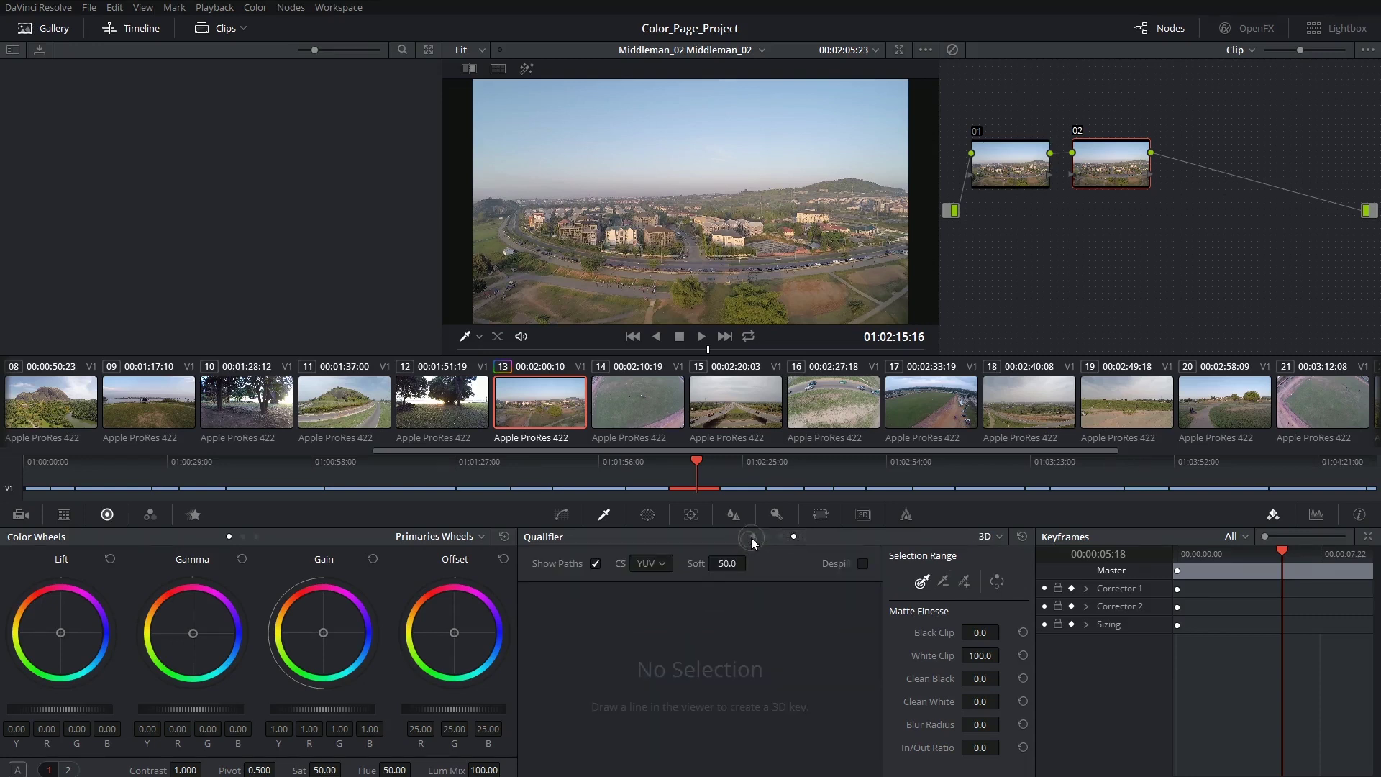
pyautogui.click(752, 537)
pyautogui.click(991, 536)
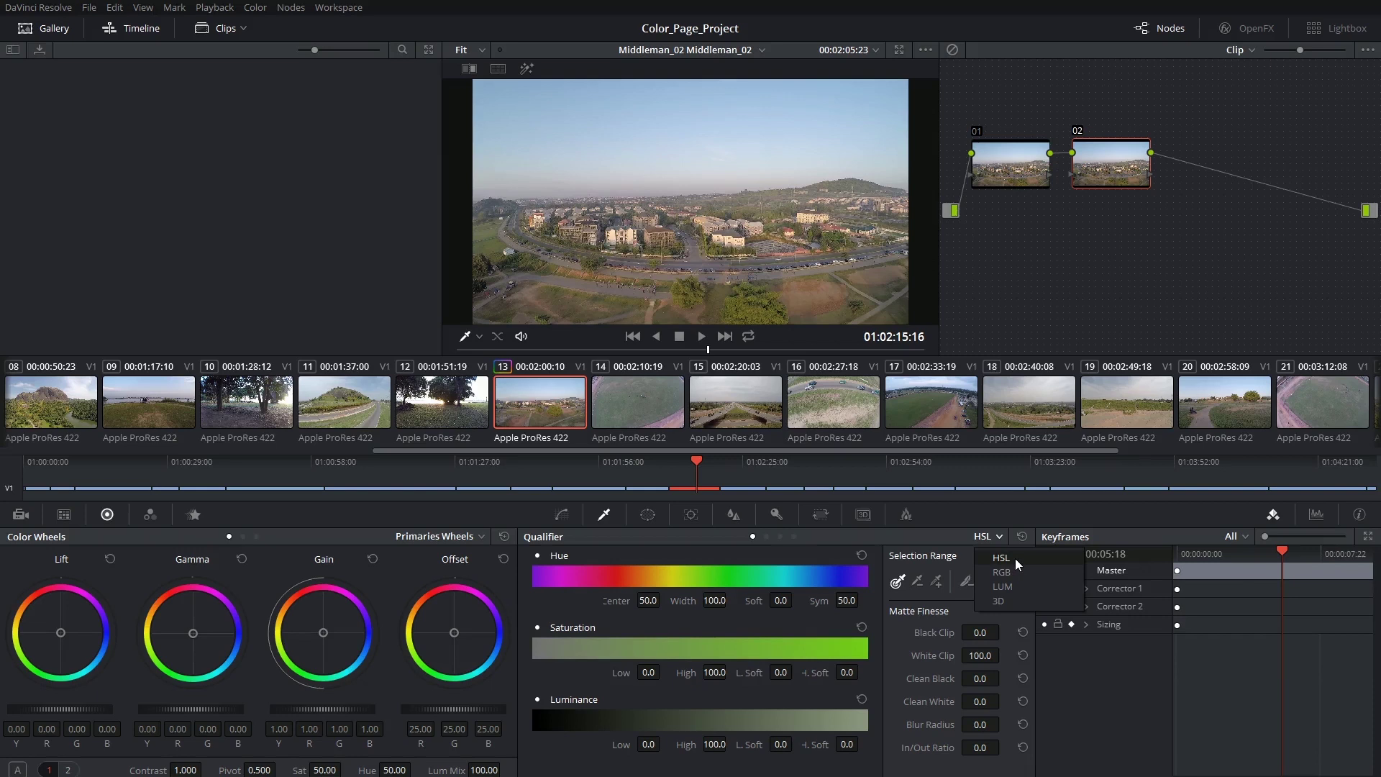
pyautogui.click(1037, 563)
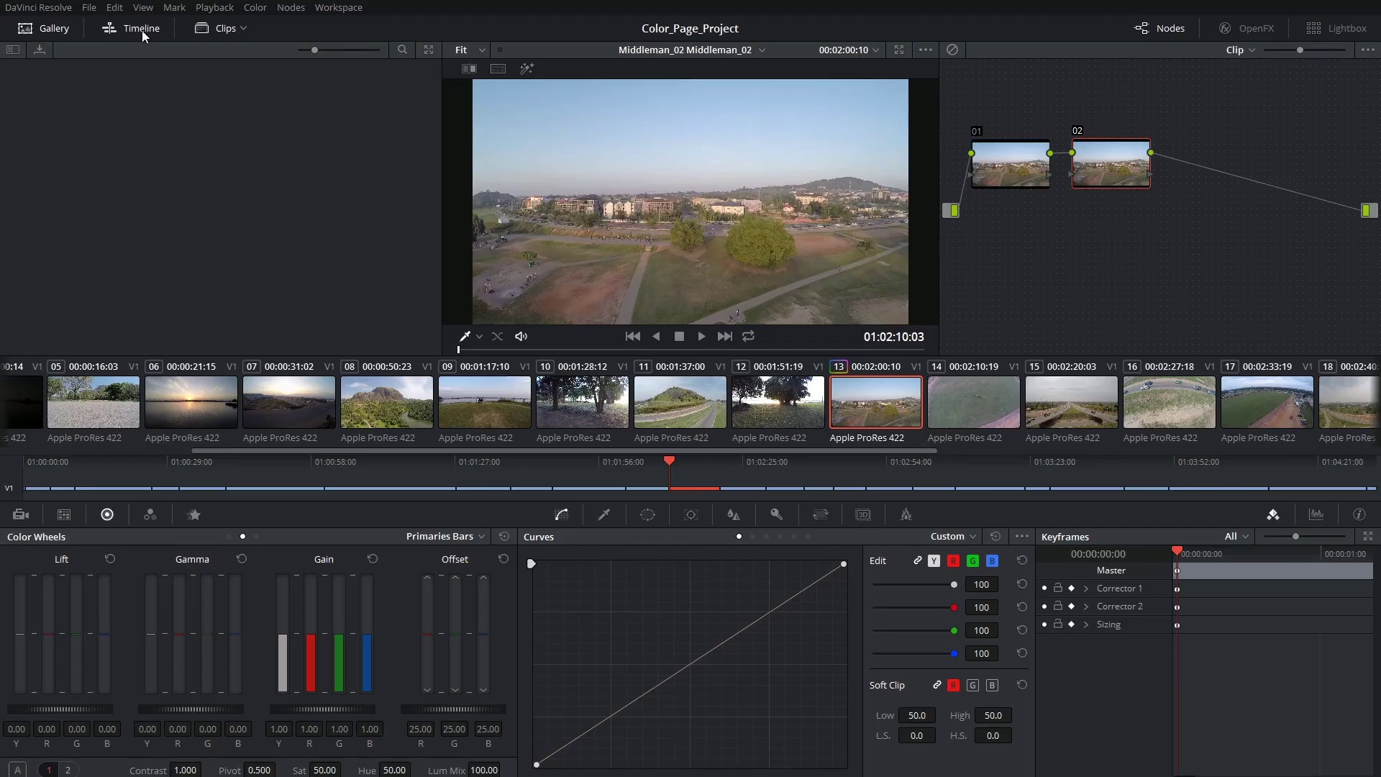
# Hide the clips strip, mini timeline and gallery, and show the qualifier controls.
pyautogui.click(135, 28)
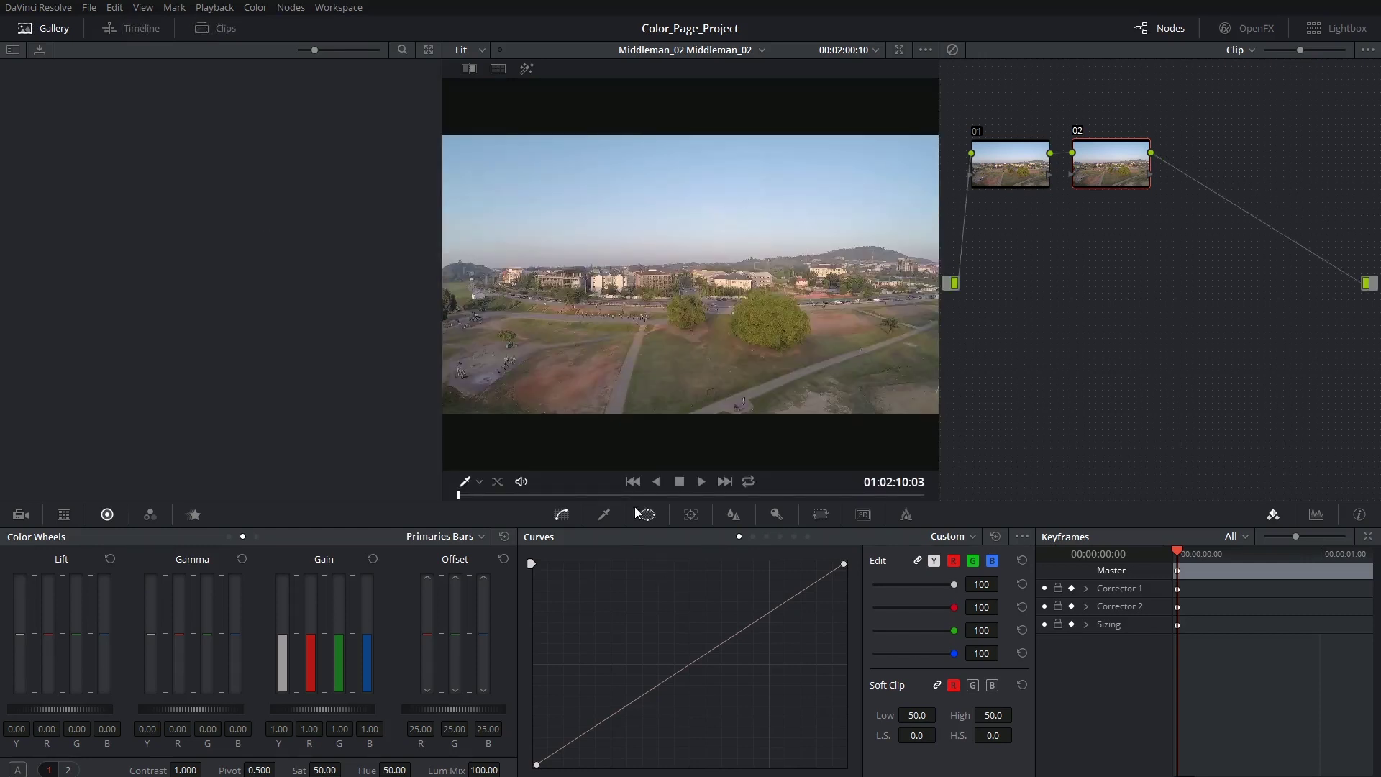
pyautogui.click(604, 514)
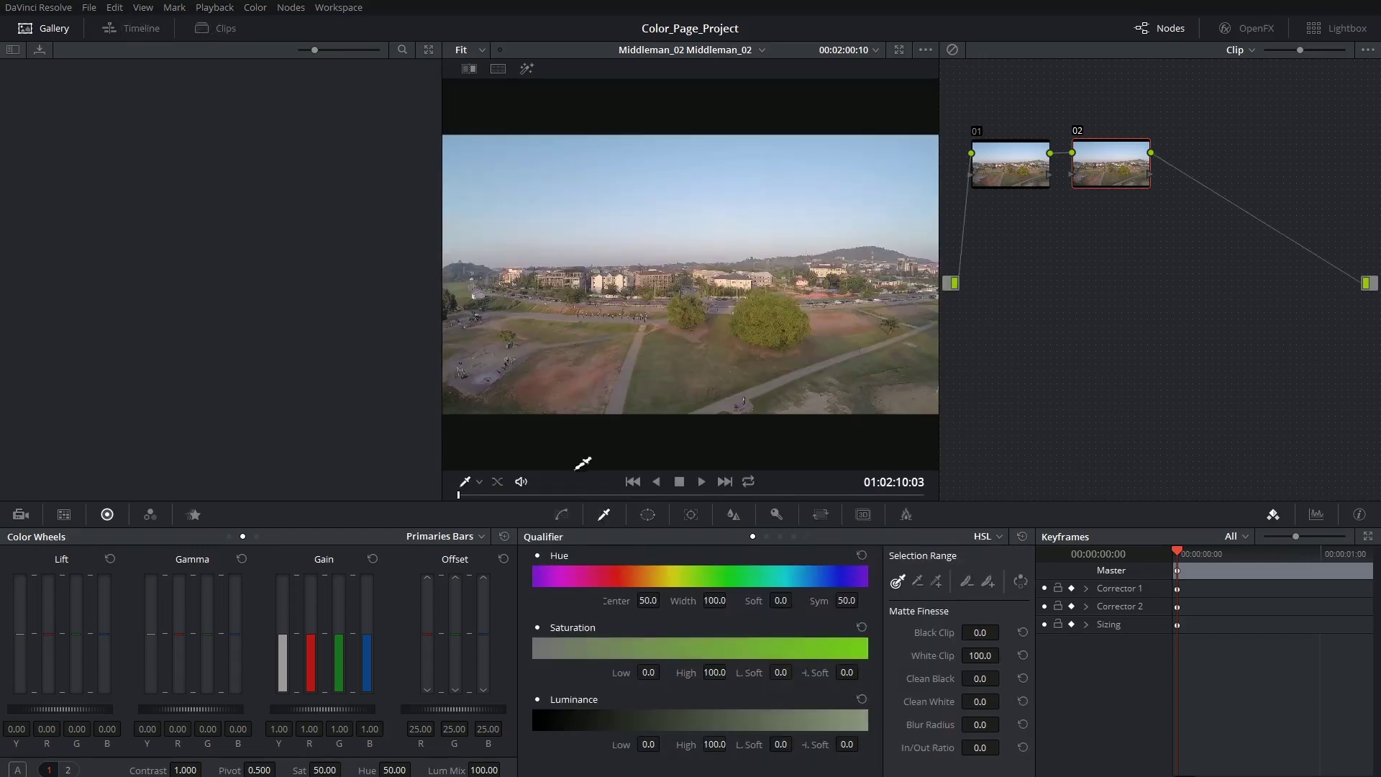
pyautogui.click(49, 27)
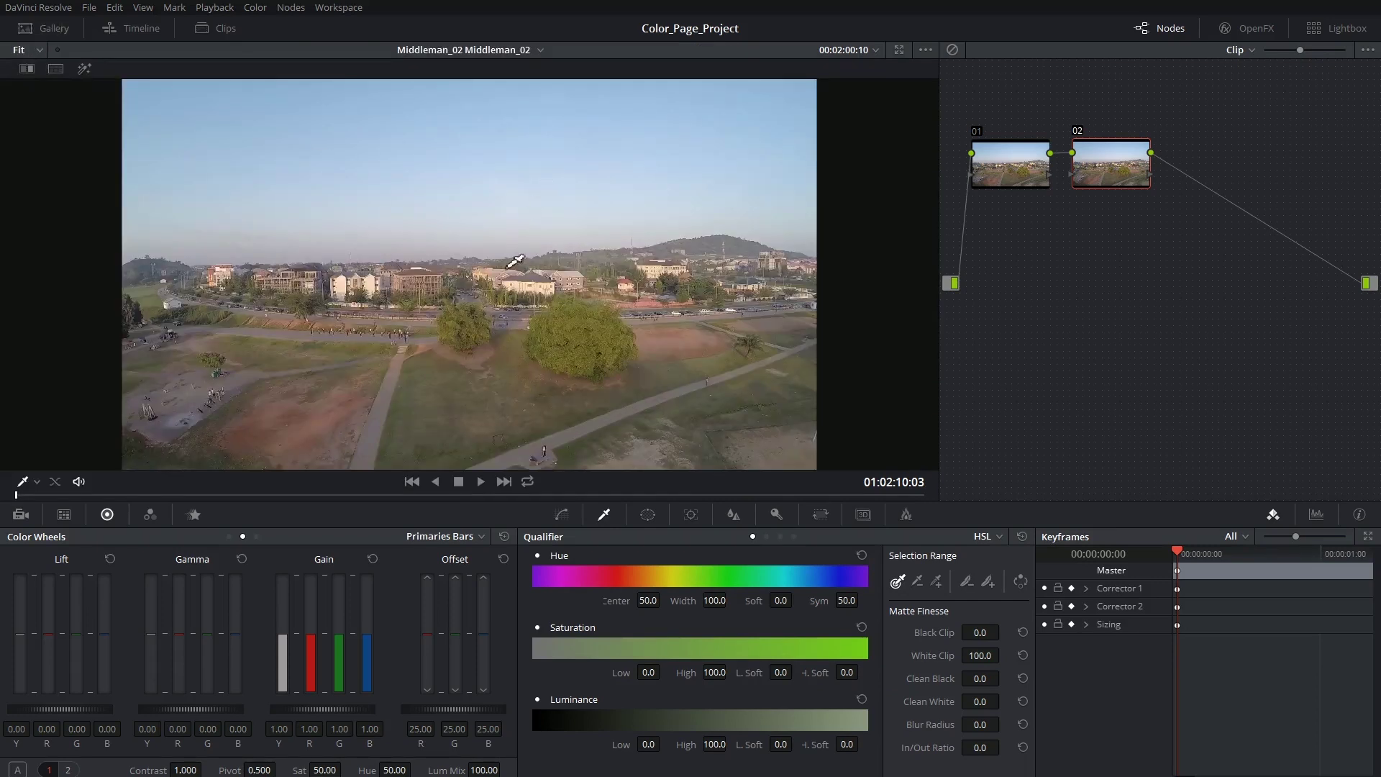
# Sample the pale blue sky into node 02's qualifier (hue centre 91.0, width 7.7).
pyautogui.click(230, 537)
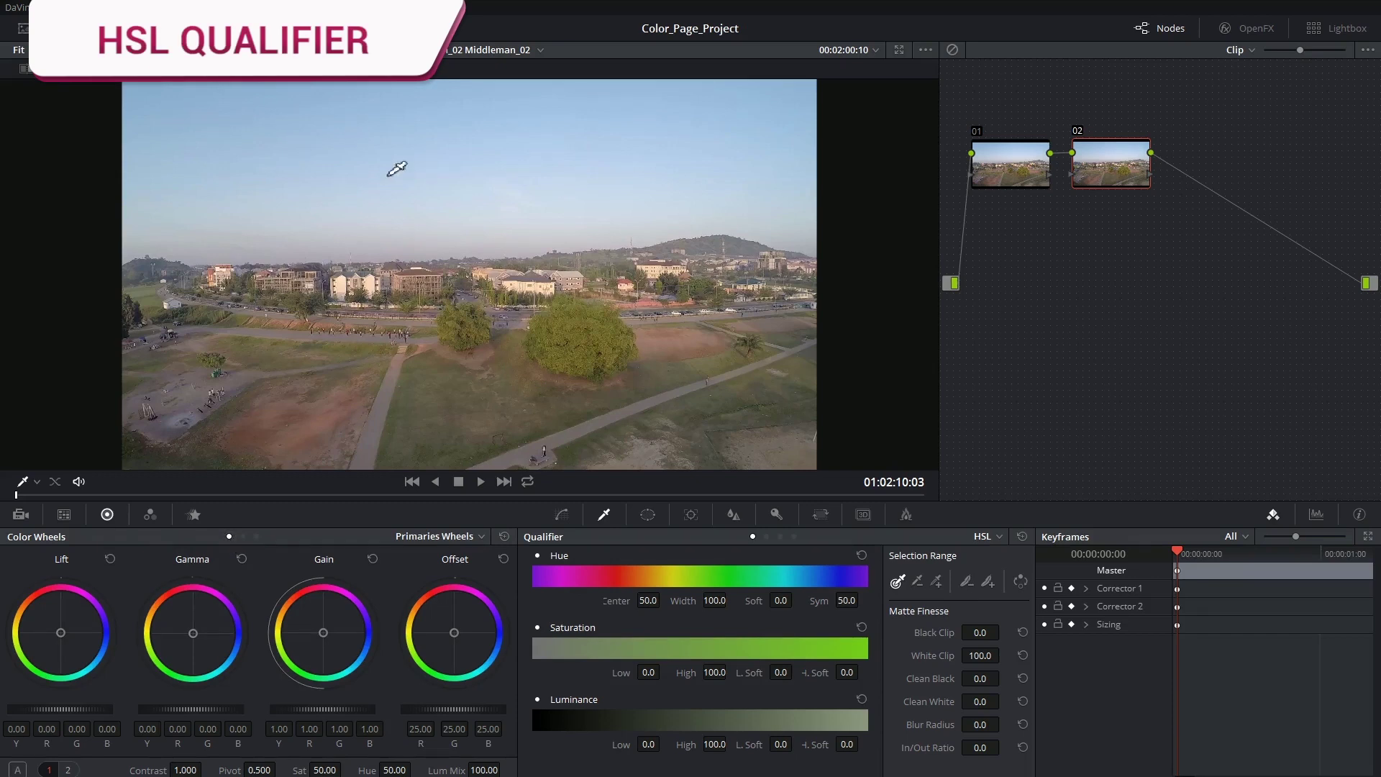
pyautogui.click(328, 112)
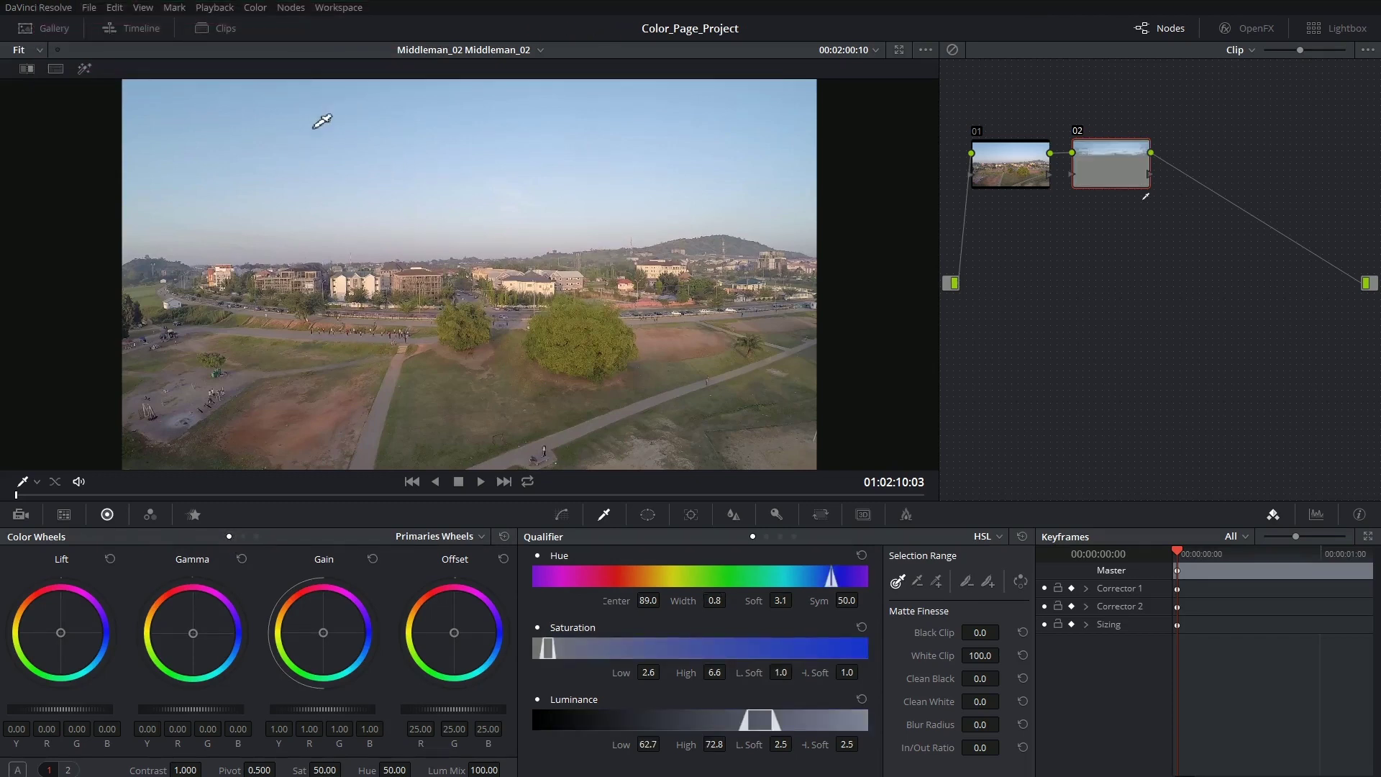
pyautogui.moveTo(250, 76)
pyautogui.mouseDown()
pyautogui.moveTo(253, 96)
pyautogui.moveTo(430, 199)
pyautogui.mouseUp()
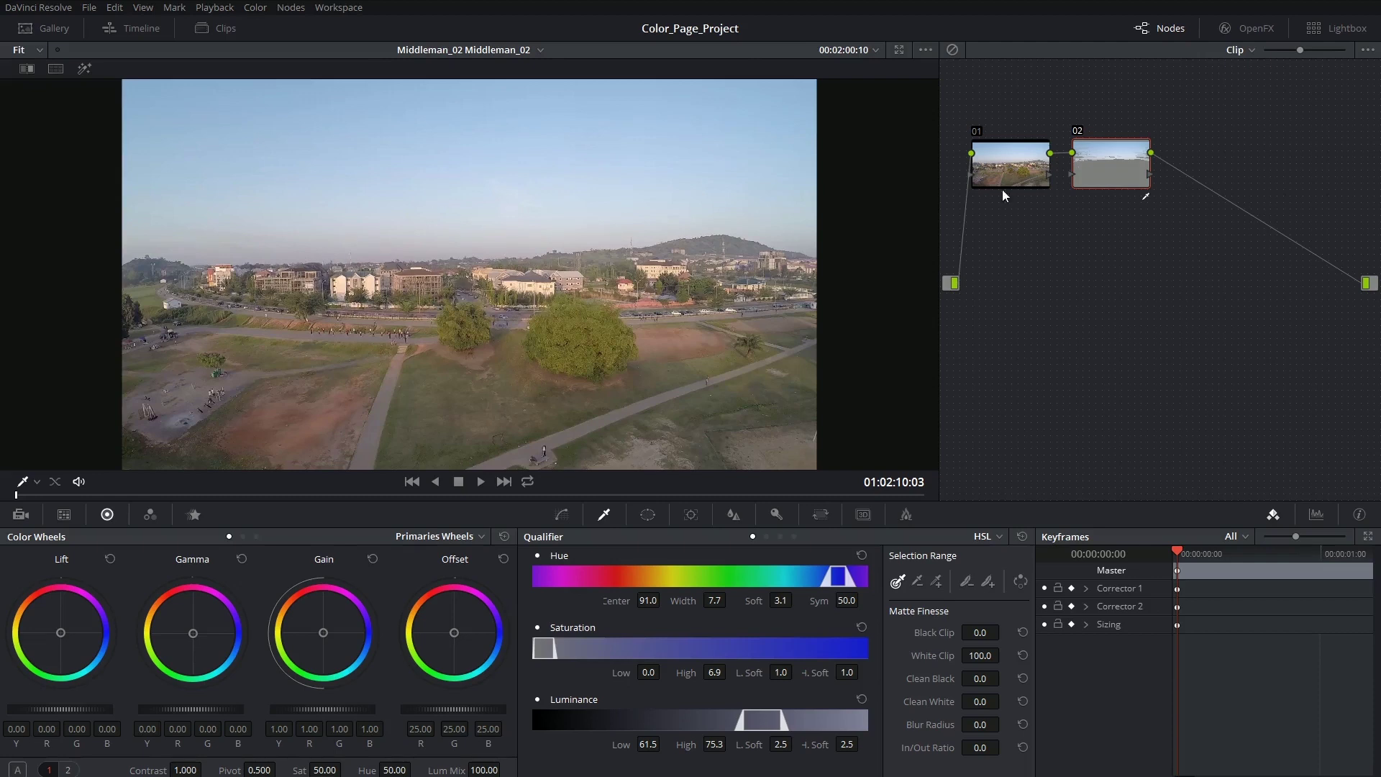
pyautogui.moveTo(1113, 166); pyautogui.dragTo(1109, 168)
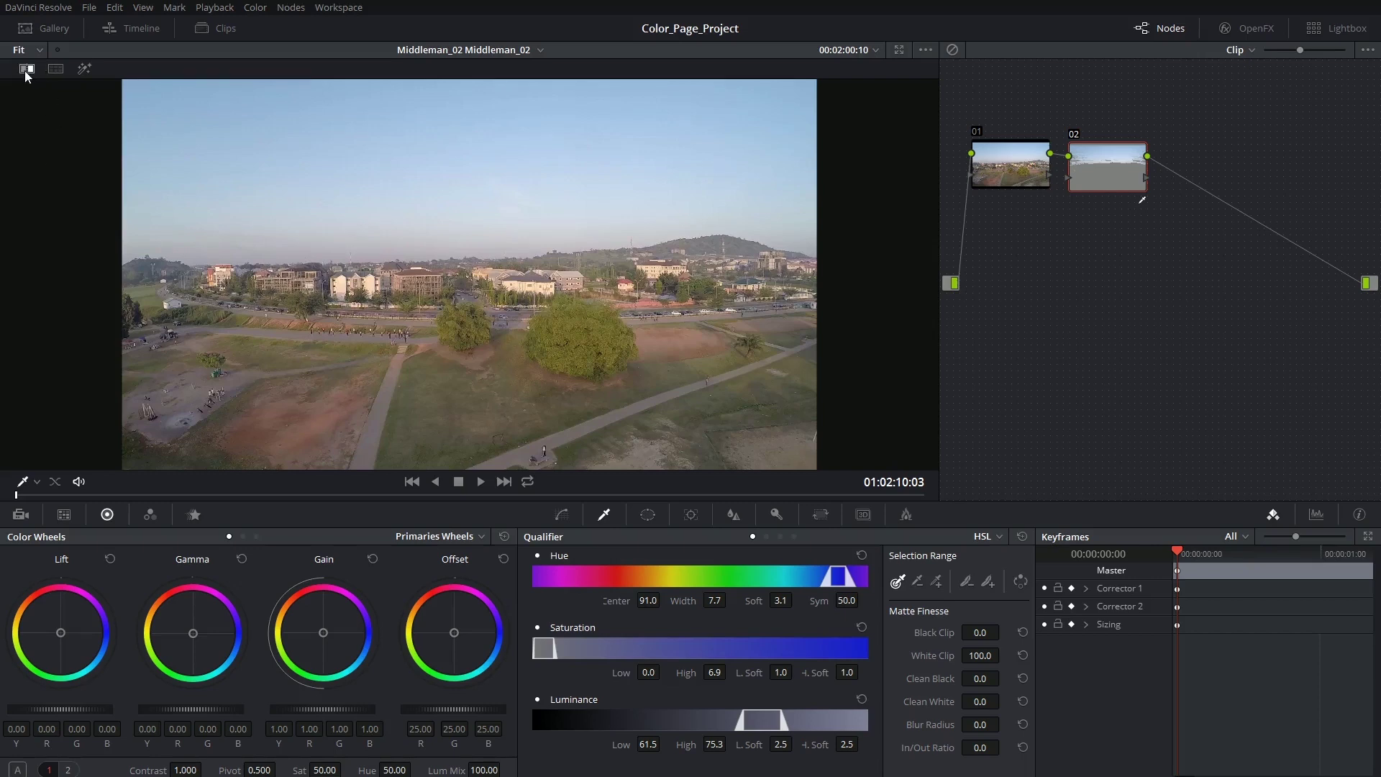
# Preview the sky matte against grey and add sky samples to widen the hue range to 16.8.
pyautogui.click(83, 74)
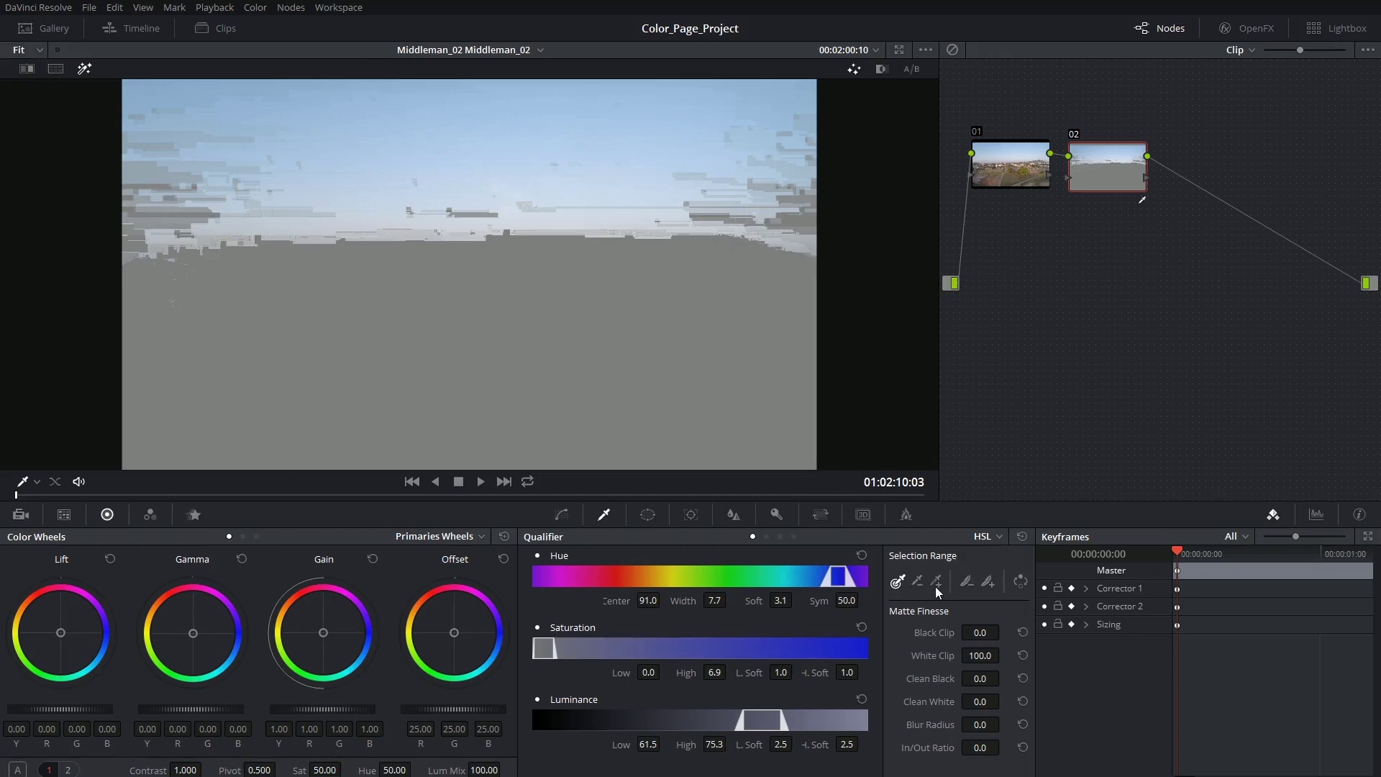
pyautogui.click(975, 592)
pyautogui.click(813, 224)
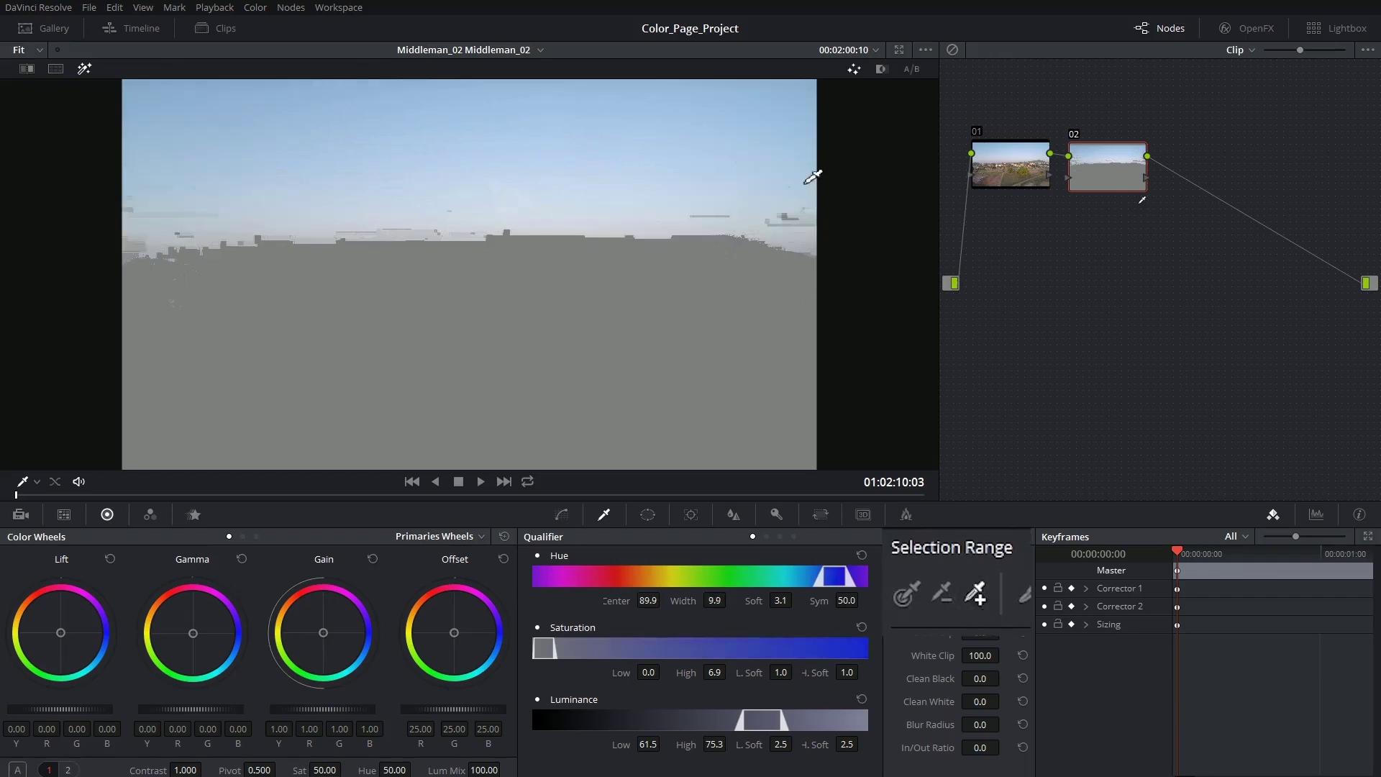
pyautogui.click(795, 216)
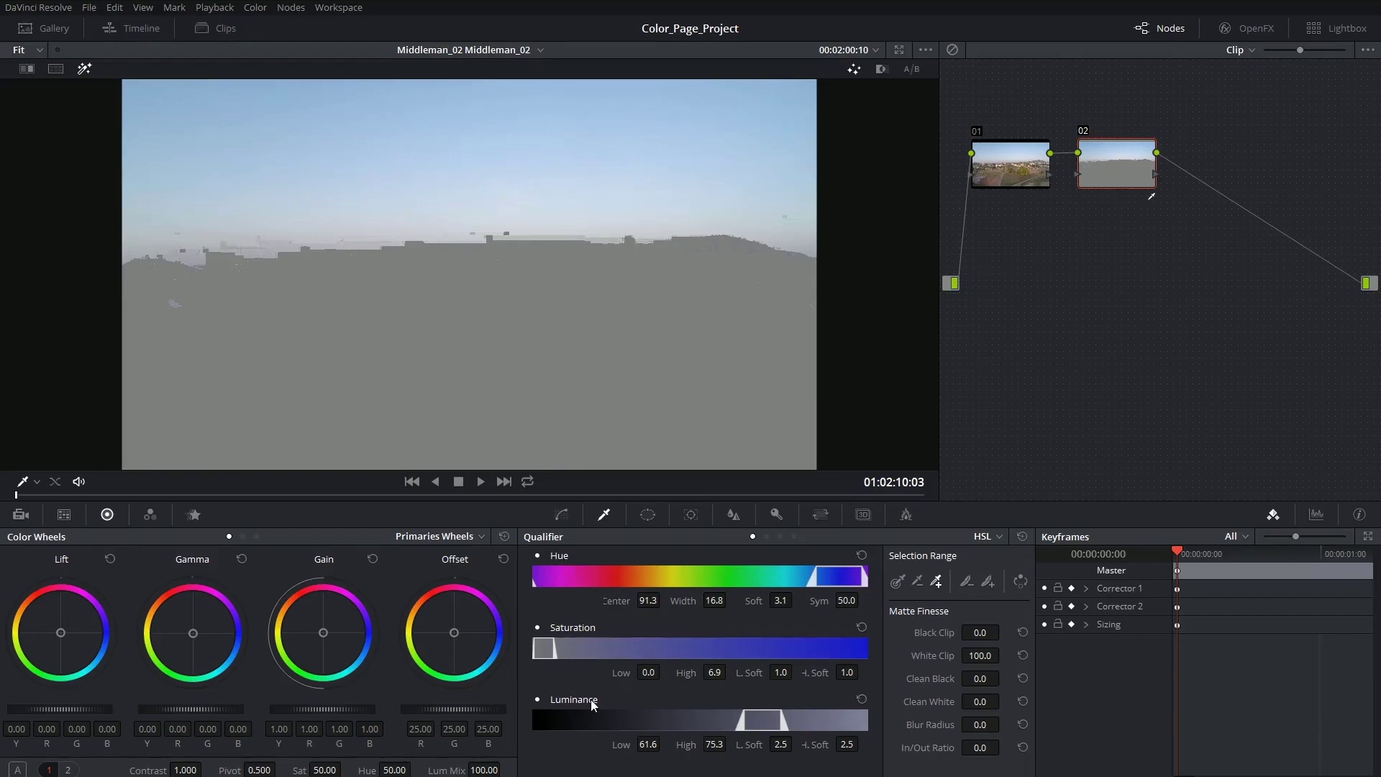
# Switch the saturation qualifier off, back on, and off again.
pyautogui.click(537, 627)
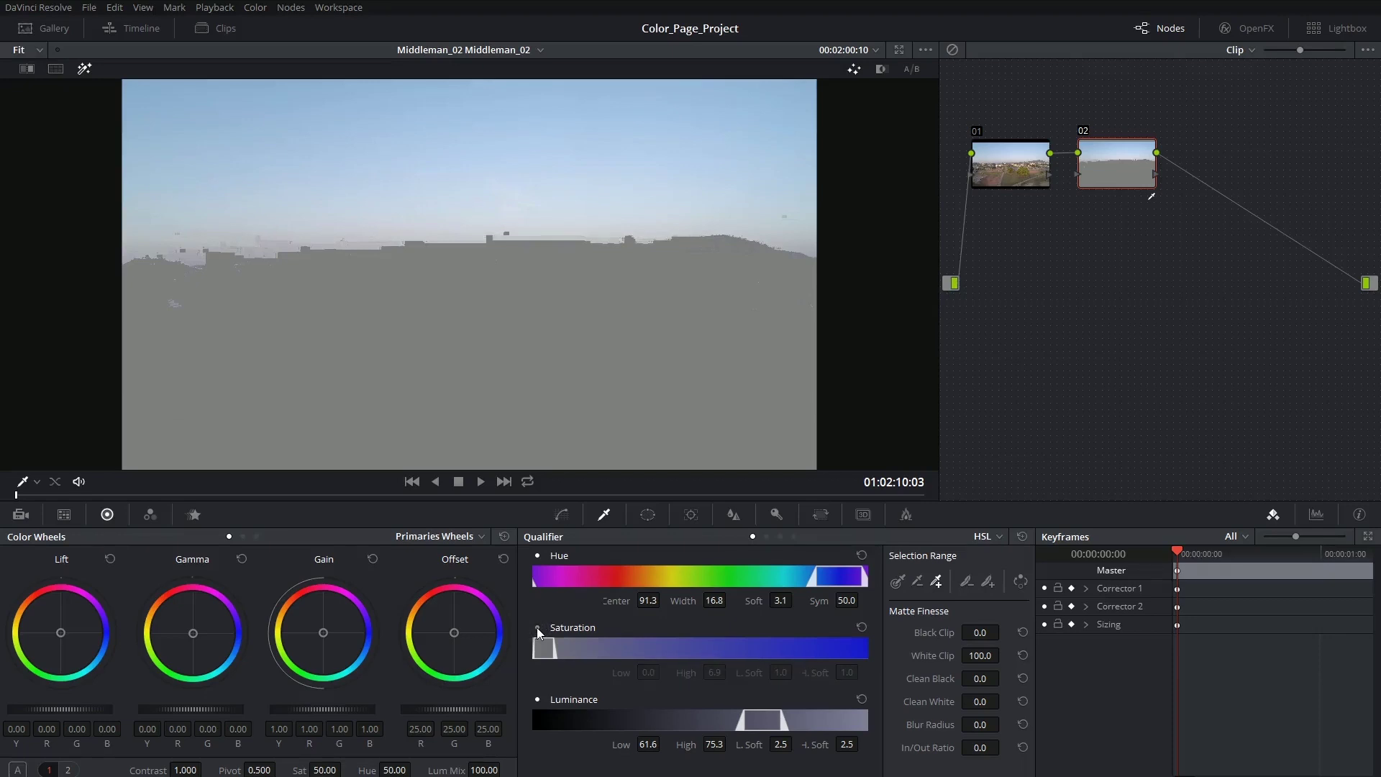
pyautogui.click(537, 627)
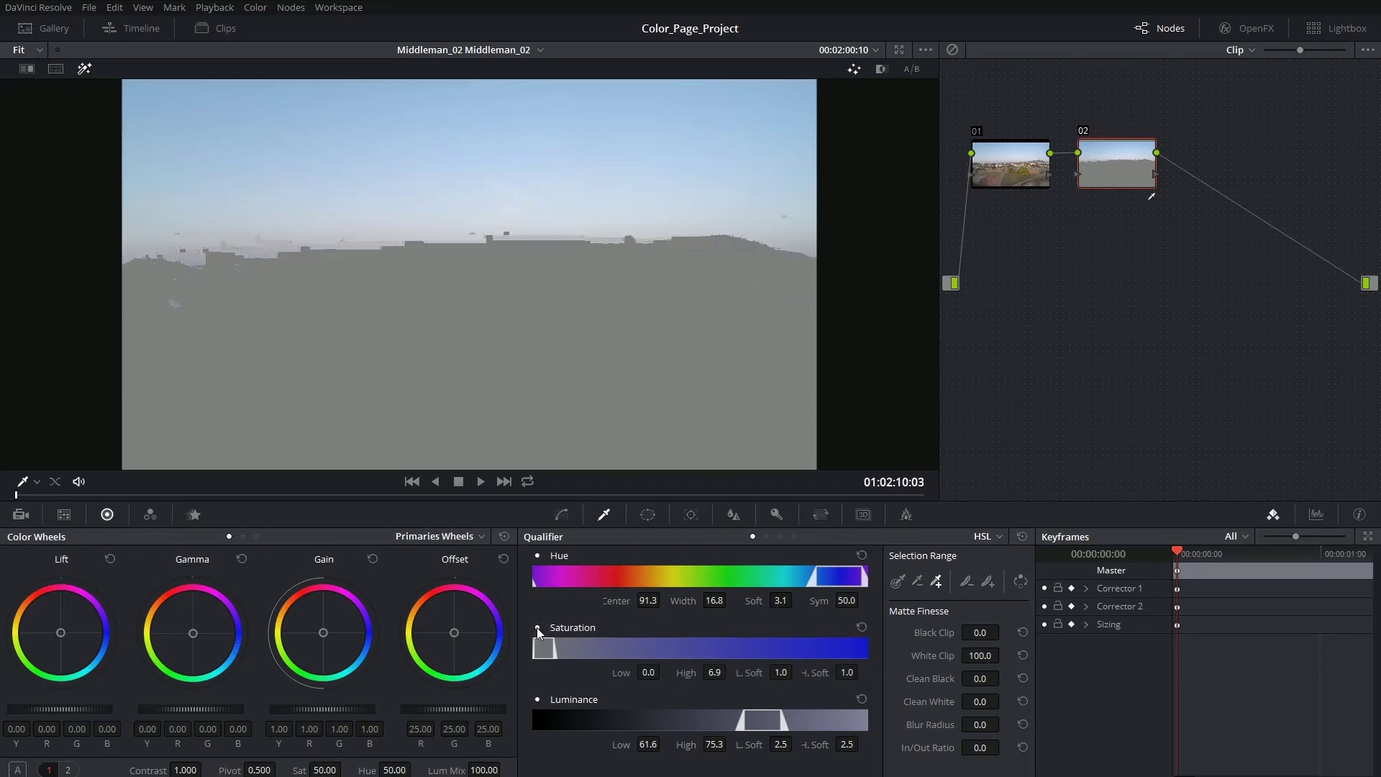
pyautogui.click(538, 627)
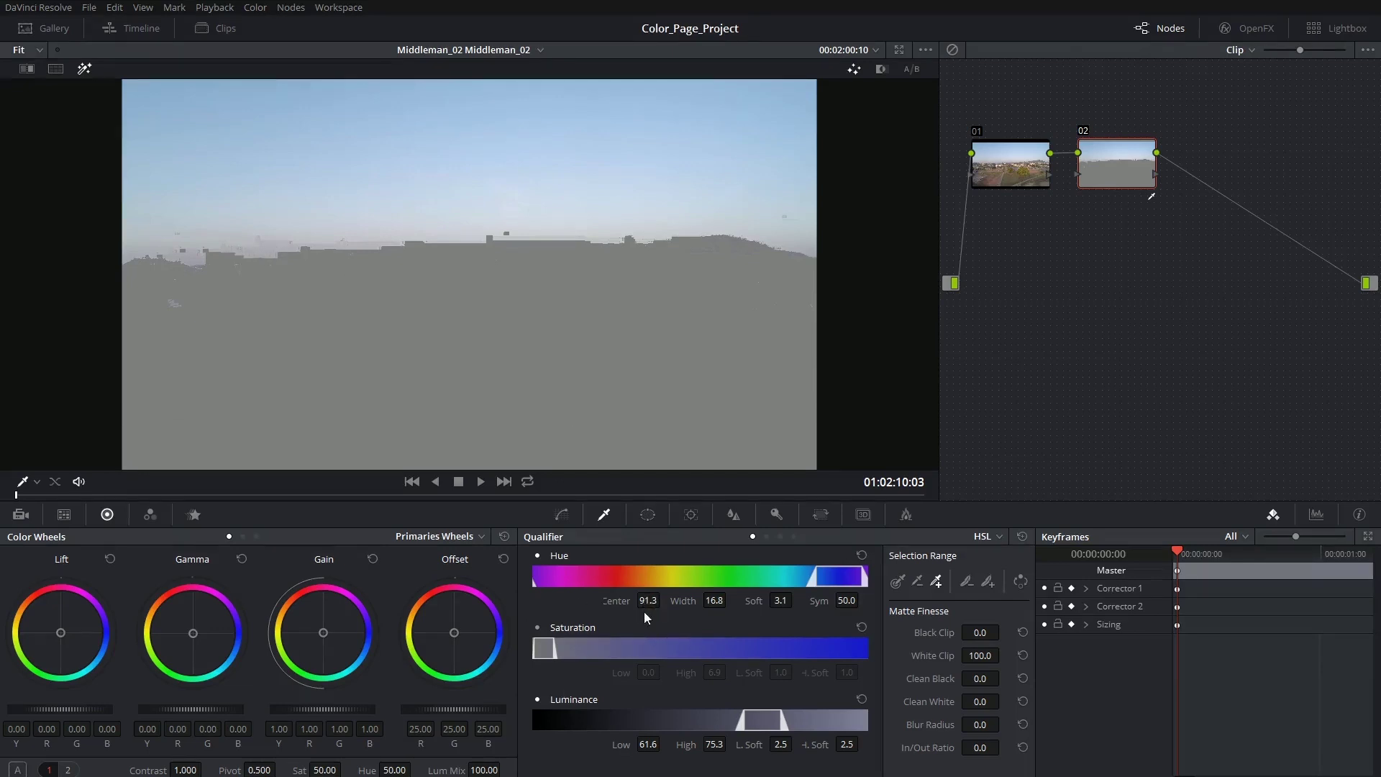
# Shift the hue centre and adjust the symmetry of the sky hue range.
pyautogui.moveTo(646, 601); pyautogui.dragTo(800, 601)
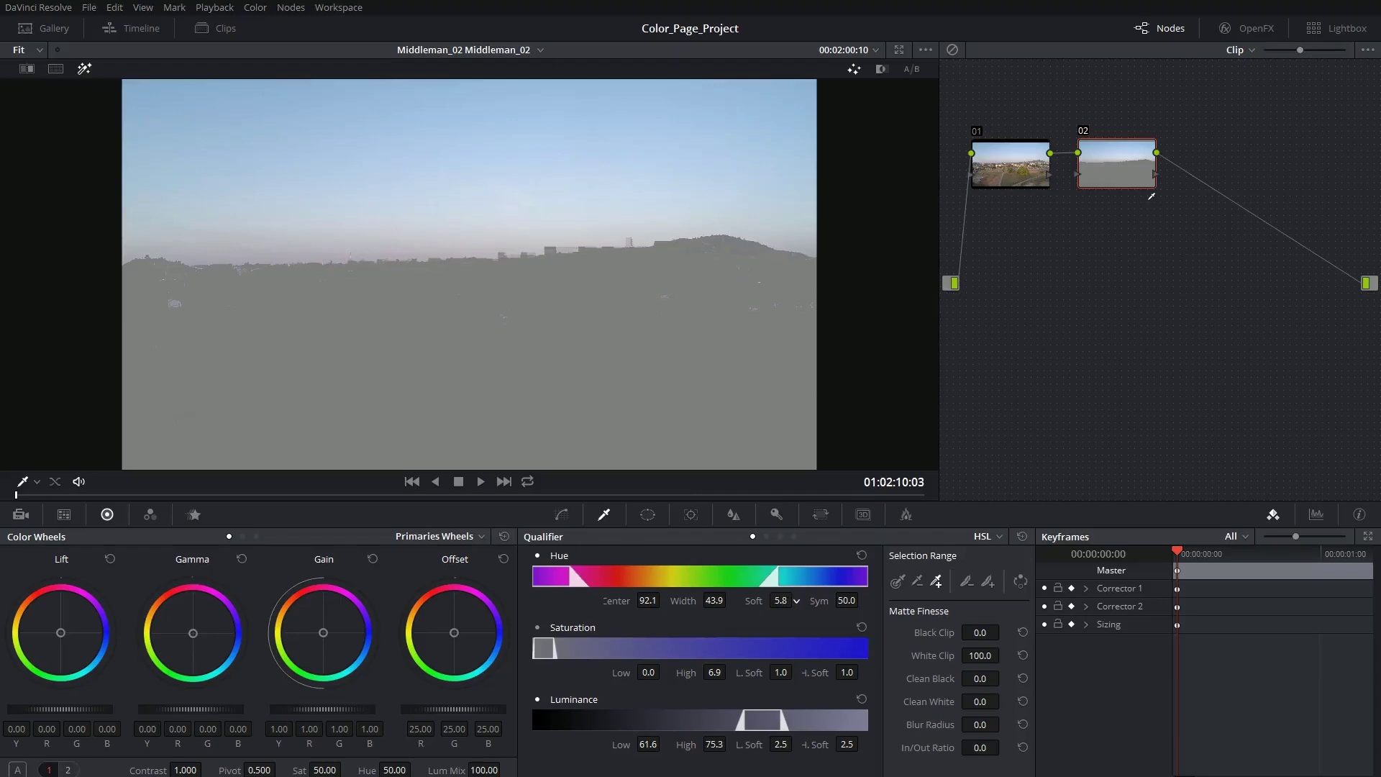
pyautogui.moveTo(847, 602); pyautogui.dragTo(852, 609)
pyautogui.moveTo(846, 601); pyautogui.dragTo(862, 599)
# Add the hazy skyline colours to the selection, widening hue width to 43.9.
pyautogui.click(987, 583)
pyautogui.moveTo(572, 253); pyautogui.dragTo(566, 250)
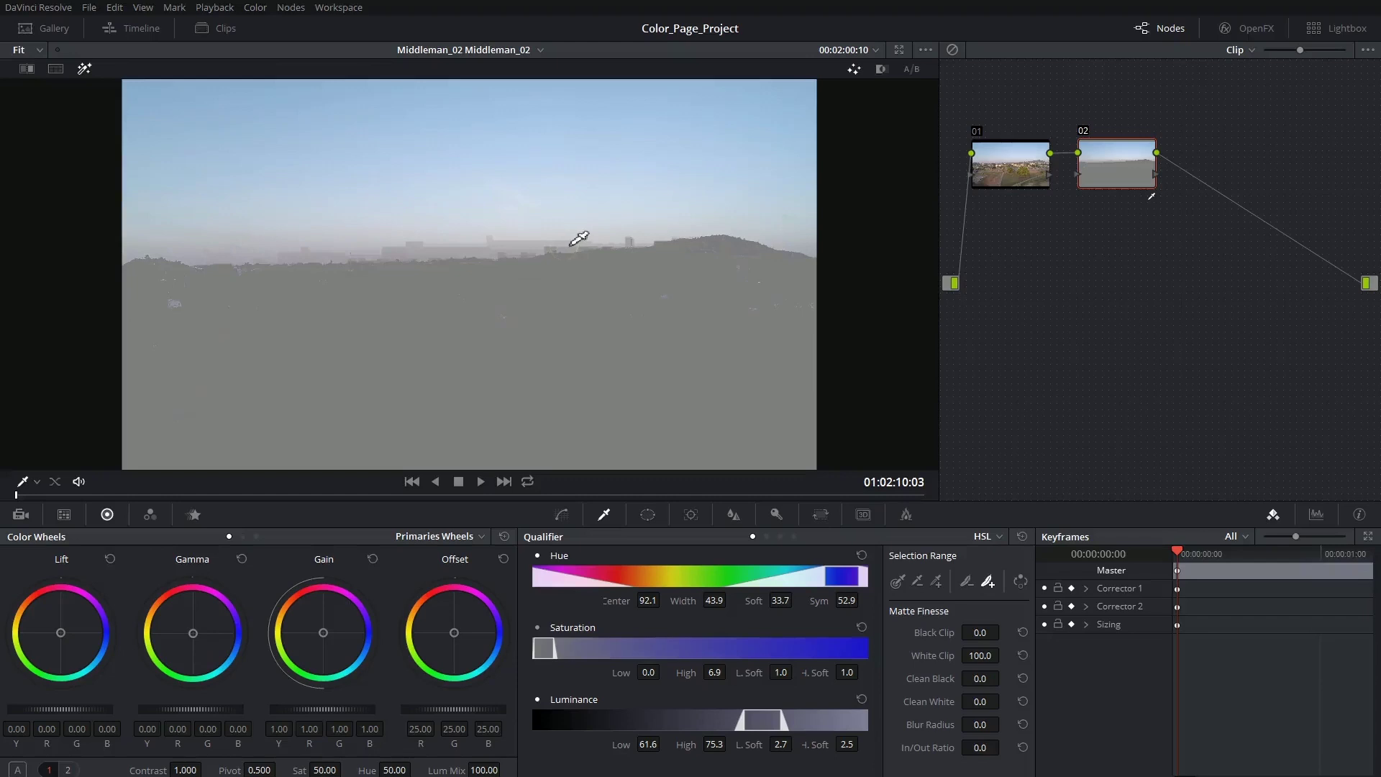
pyautogui.click(580, 239)
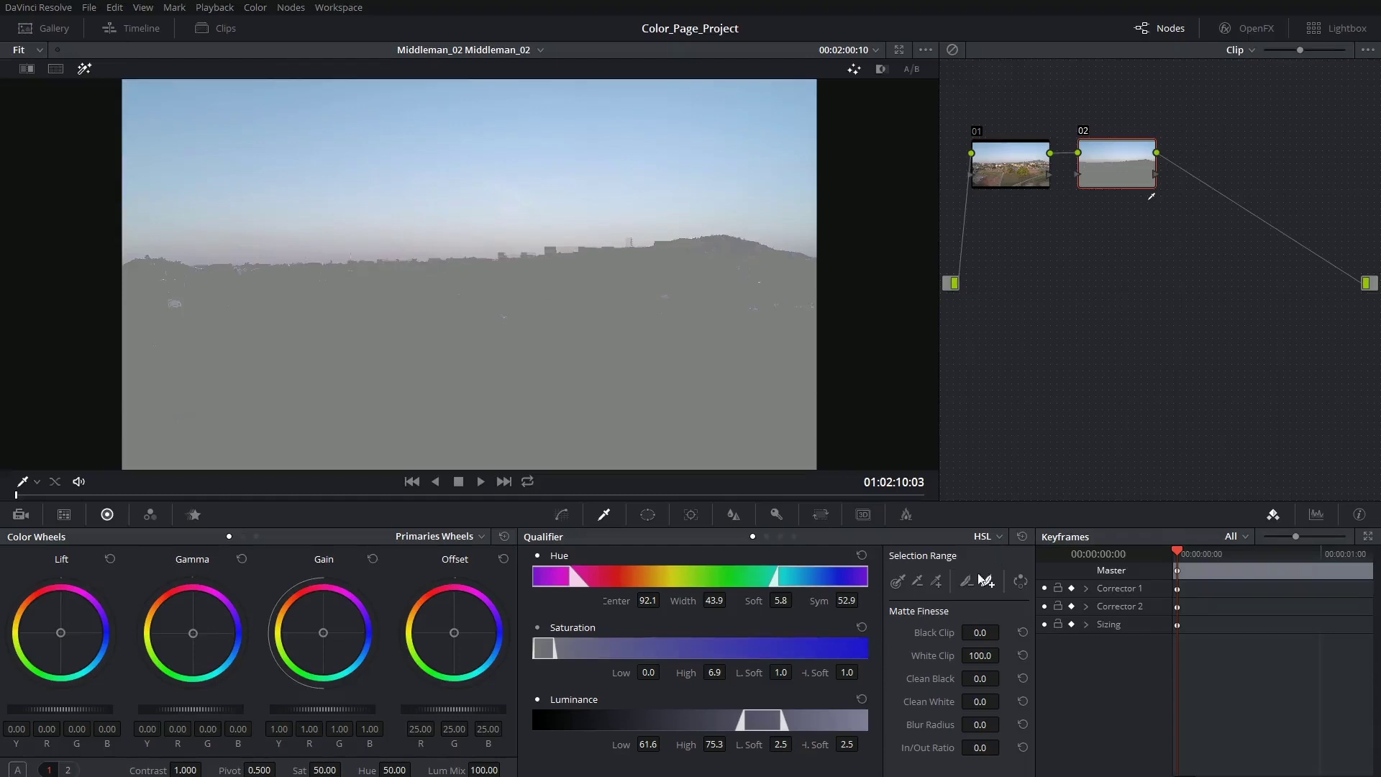
# Set hue and low luminance softness to 0.0, testing Invert before turning it back off.
pyautogui.click(967, 590)
pyautogui.click(710, 246)
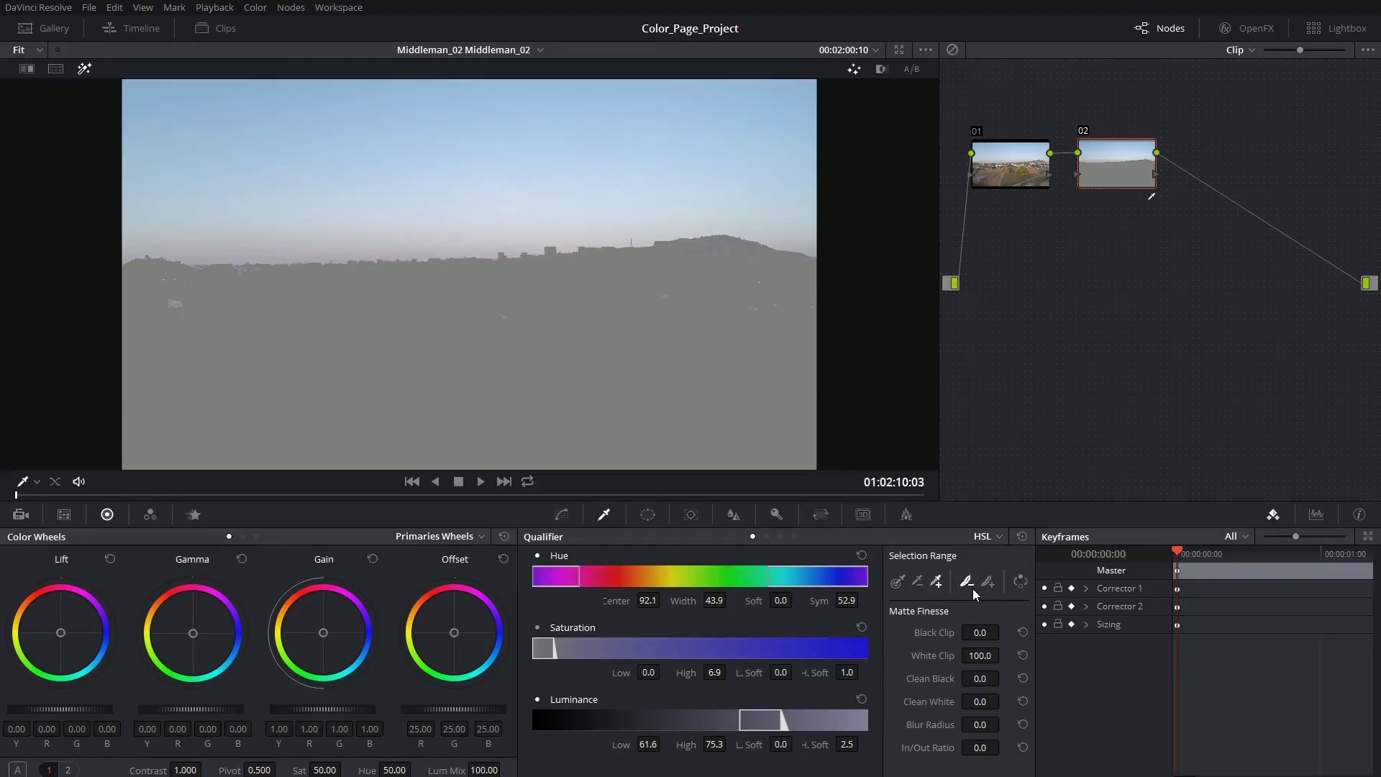
pyautogui.click(1022, 583)
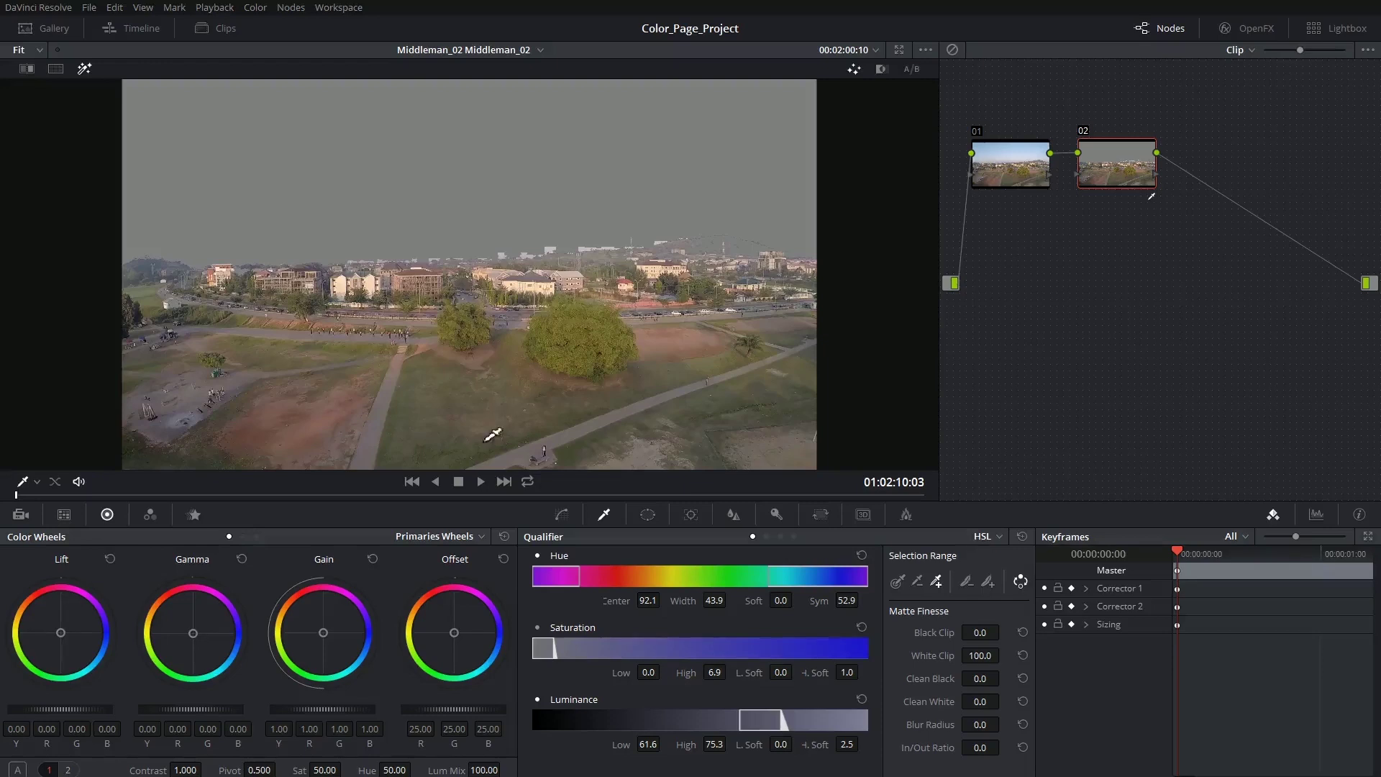
pyautogui.click(1021, 581)
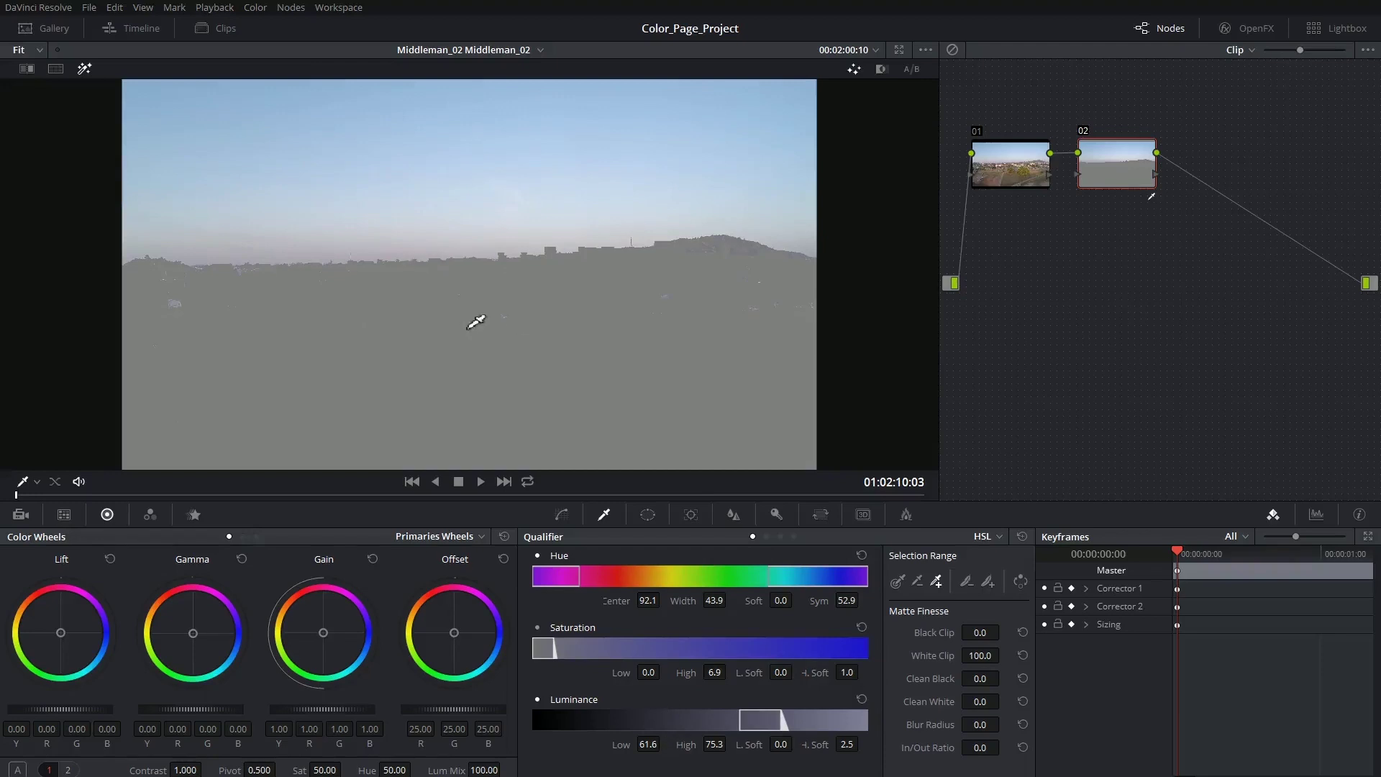
# Preview the matte in black and white and set Clean Black 21.6 and Clean White 4.2.
pyautogui.click(882, 69)
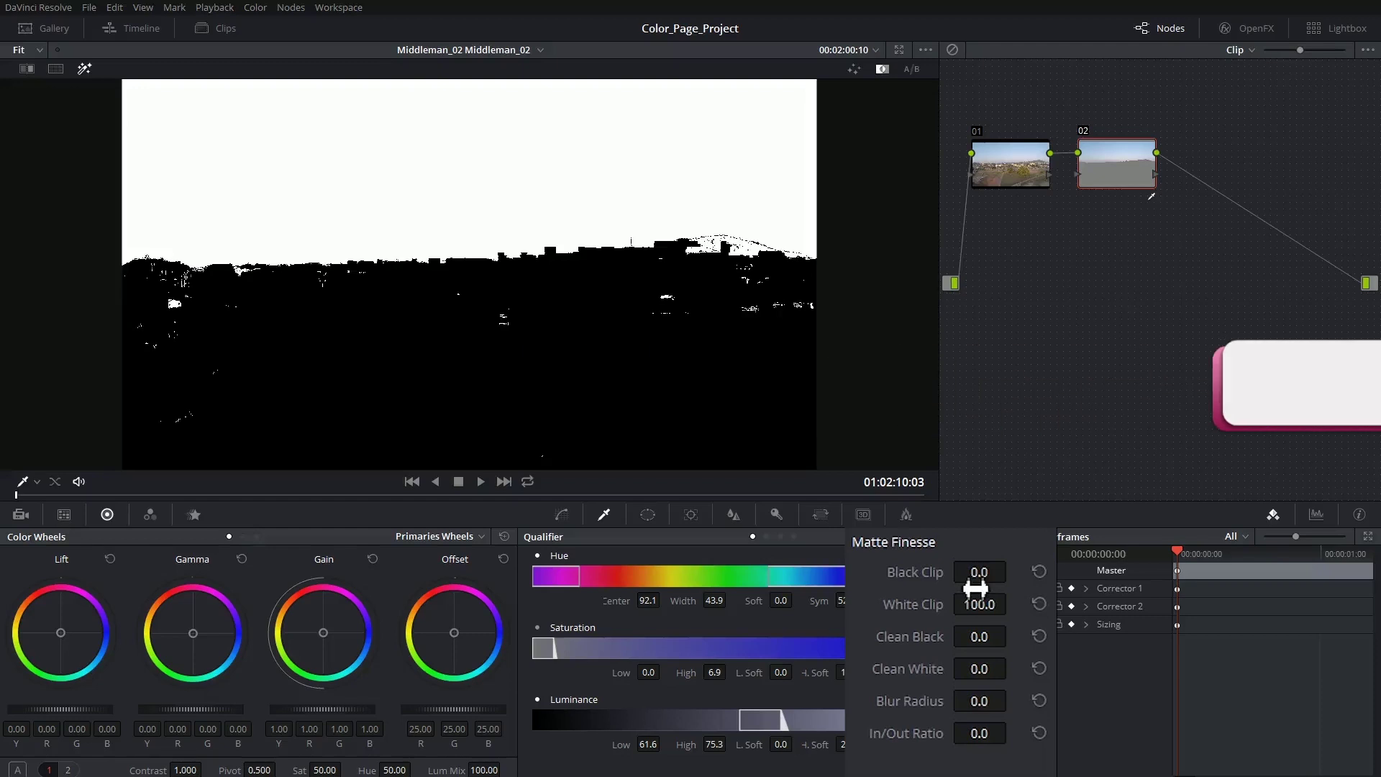
pyautogui.moveTo(976, 572); pyautogui.dragTo(1013, 575)
pyautogui.click(996, 604)
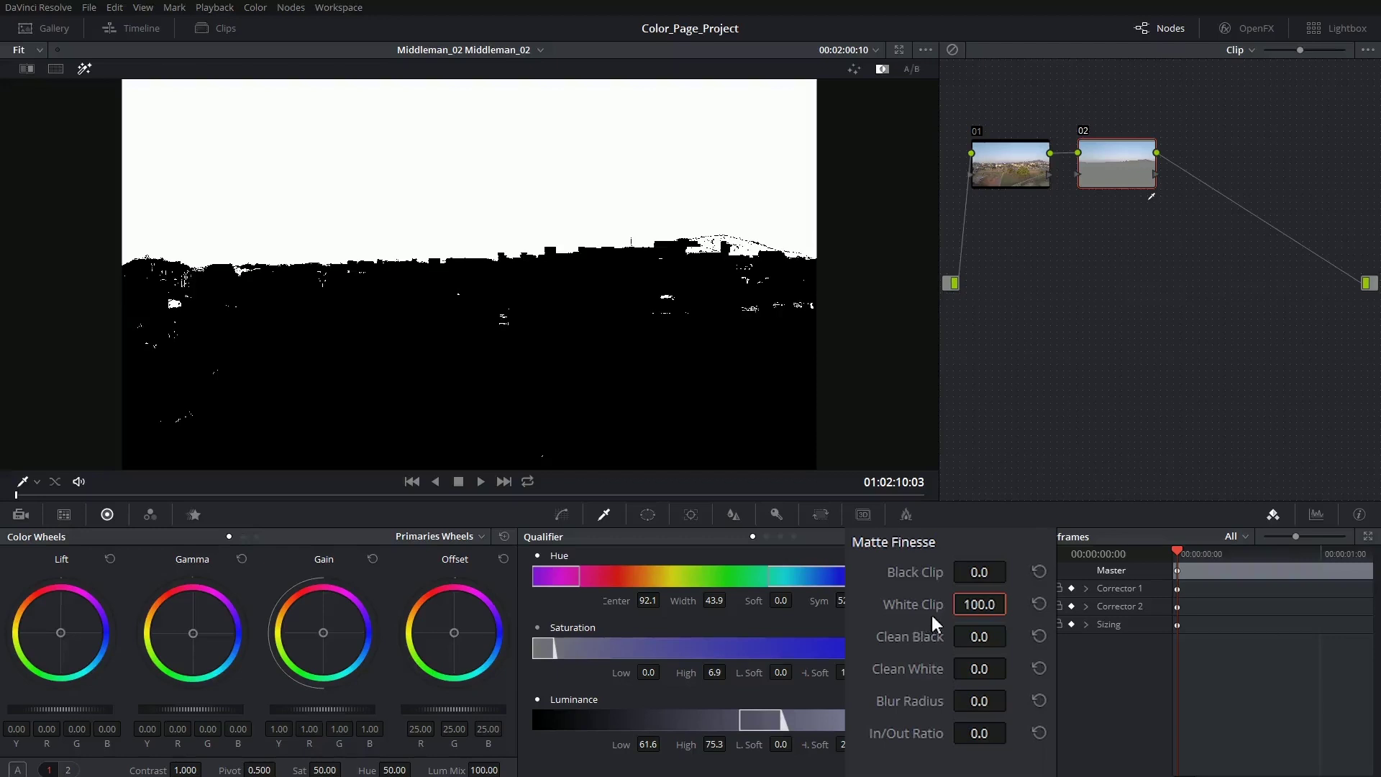
pyautogui.moveTo(979, 636); pyautogui.dragTo(1012, 666)
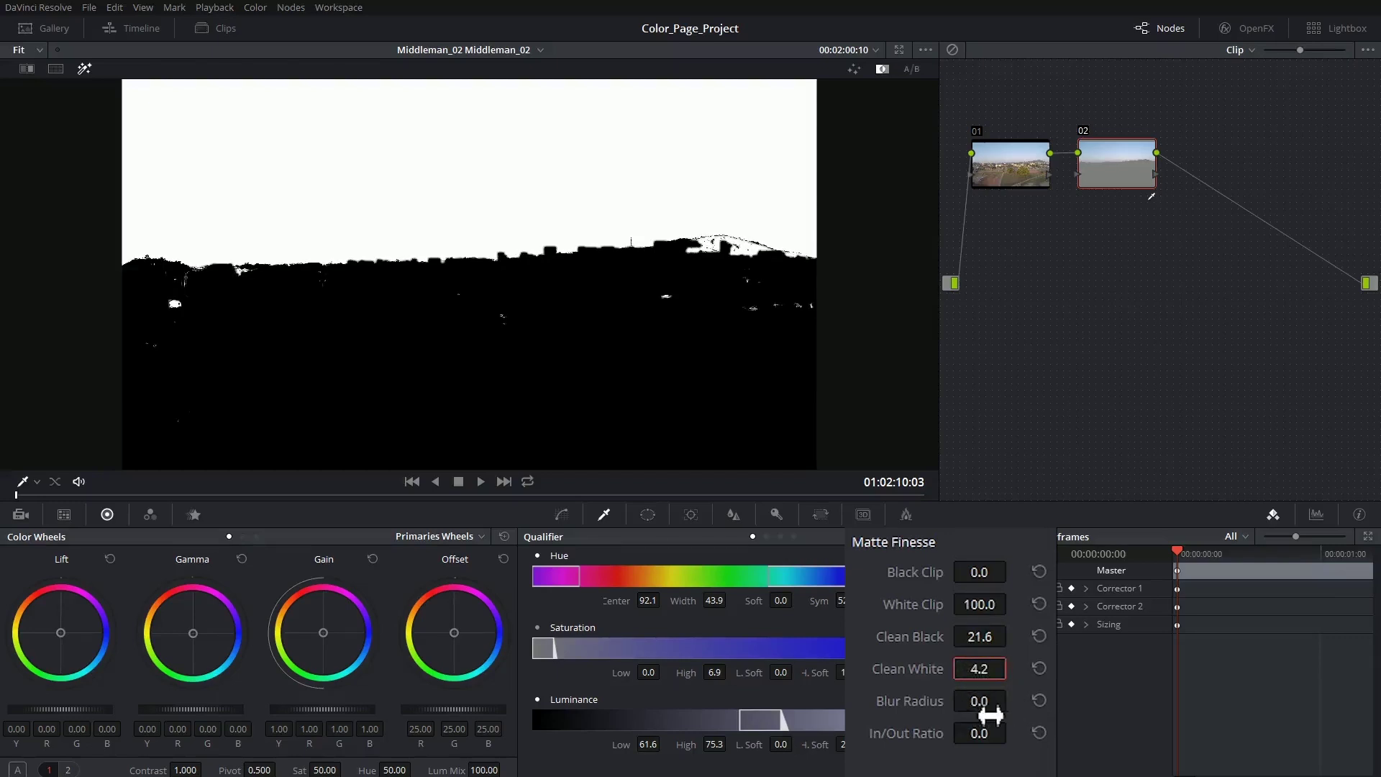
# Blur the matte edges to radius 8.9, test In/Out Ratio, and restore the grey highlight preview.
pyautogui.moveTo(993, 711); pyautogui.dragTo(1011, 702)
pyautogui.moveTo(1107, 178); pyautogui.dragTo(1108, 182)
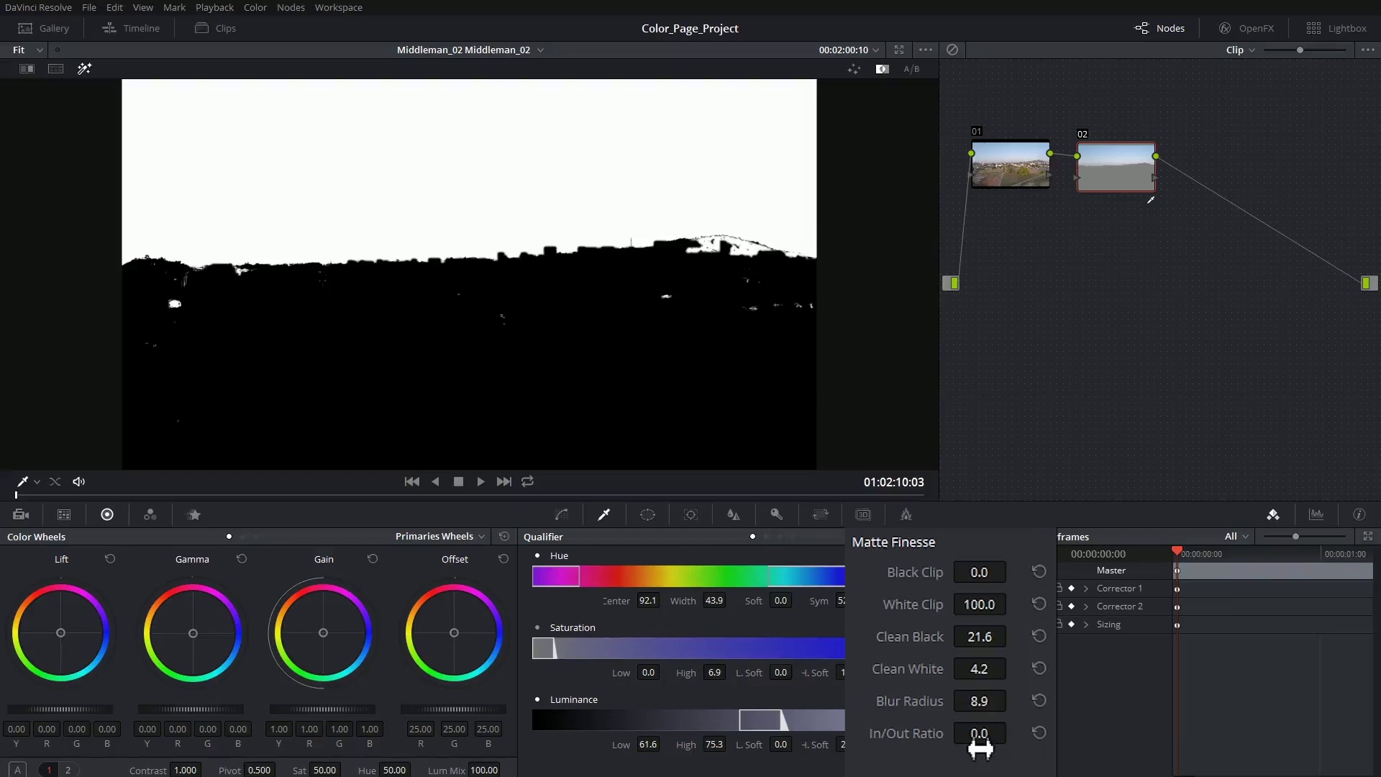
pyautogui.moveTo(979, 748)
pyautogui.mouseDown()
pyautogui.moveTo(1036, 748)
pyautogui.moveTo(957, 748)
pyautogui.mouseUp()
pyautogui.click(854, 69)
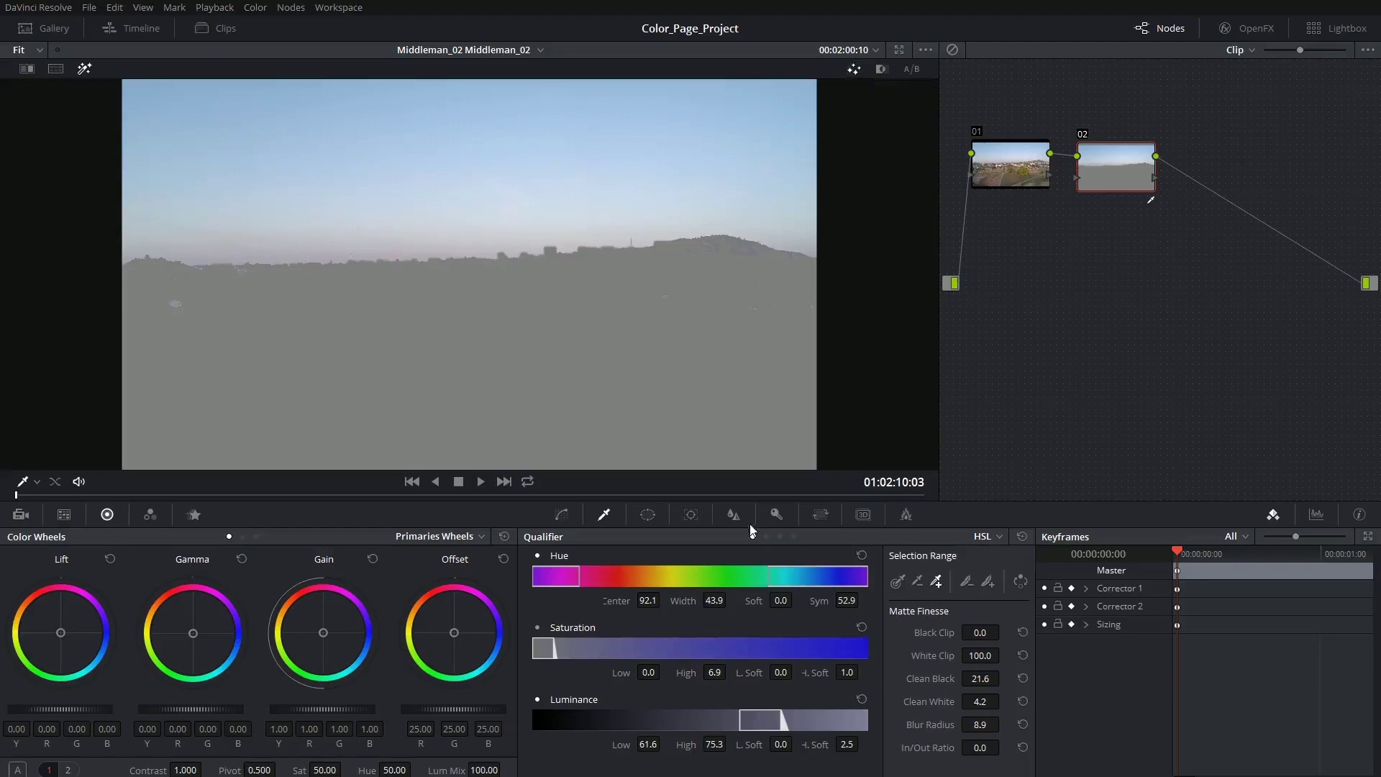
# Tint the isolated sky yellow-green with Offset and saturation on node 02.
pyautogui.click(85, 68)
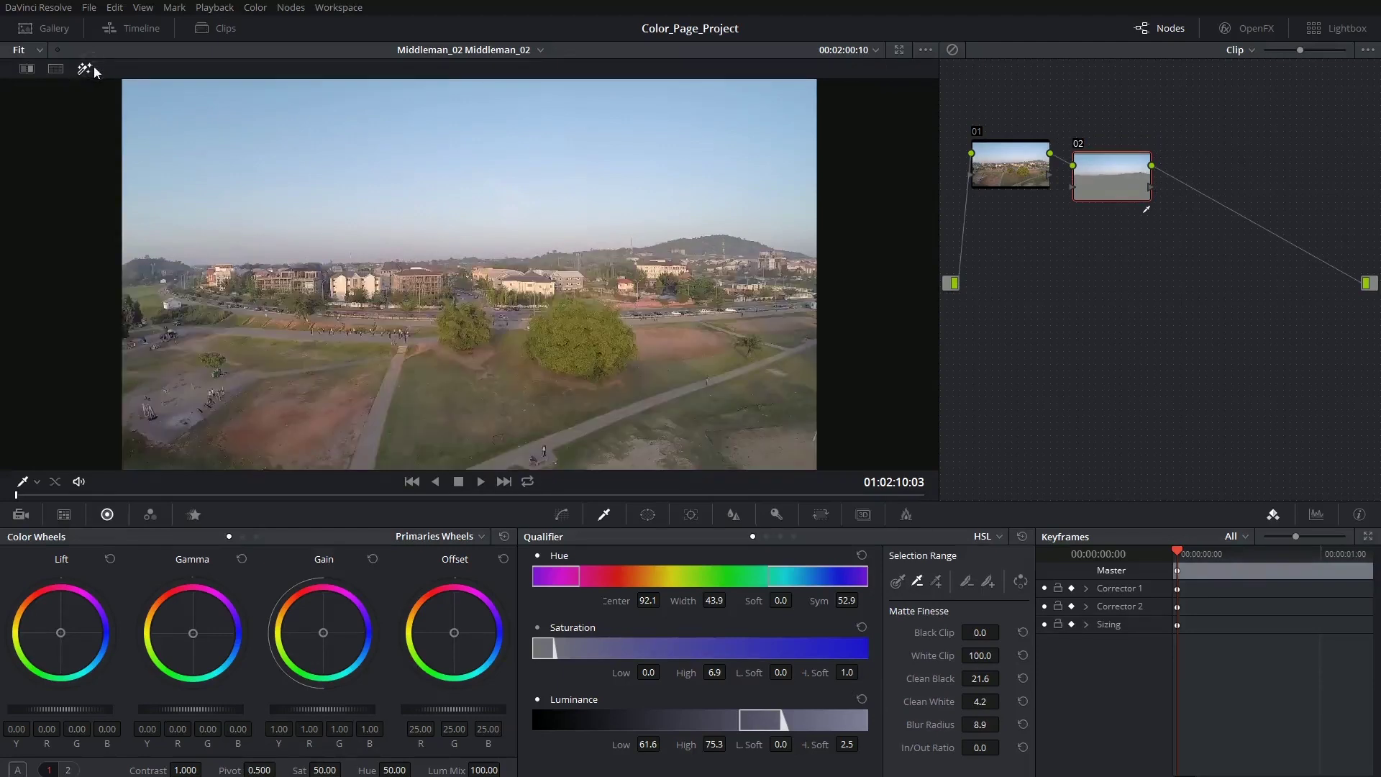
pyautogui.click(561, 515)
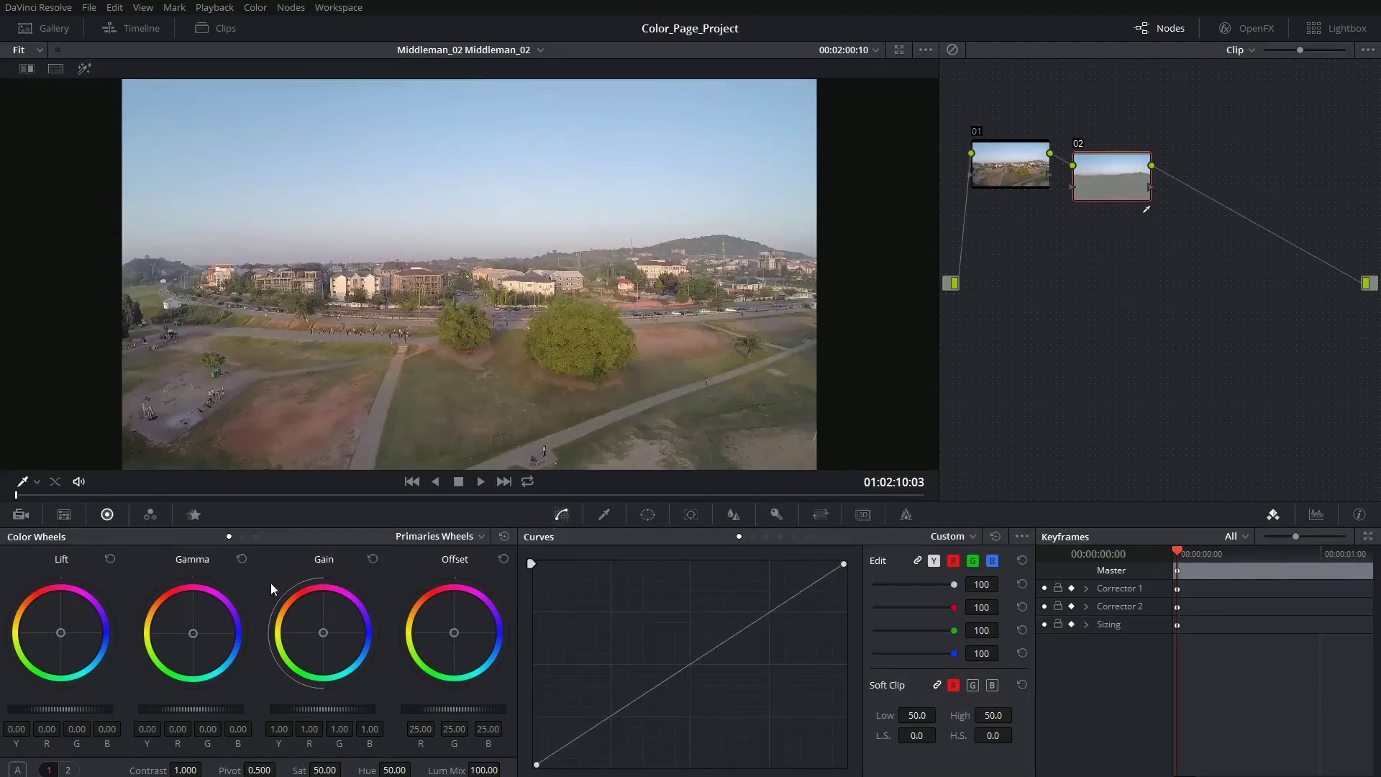
pyautogui.moveTo(454, 632); pyautogui.dragTo(456, 636)
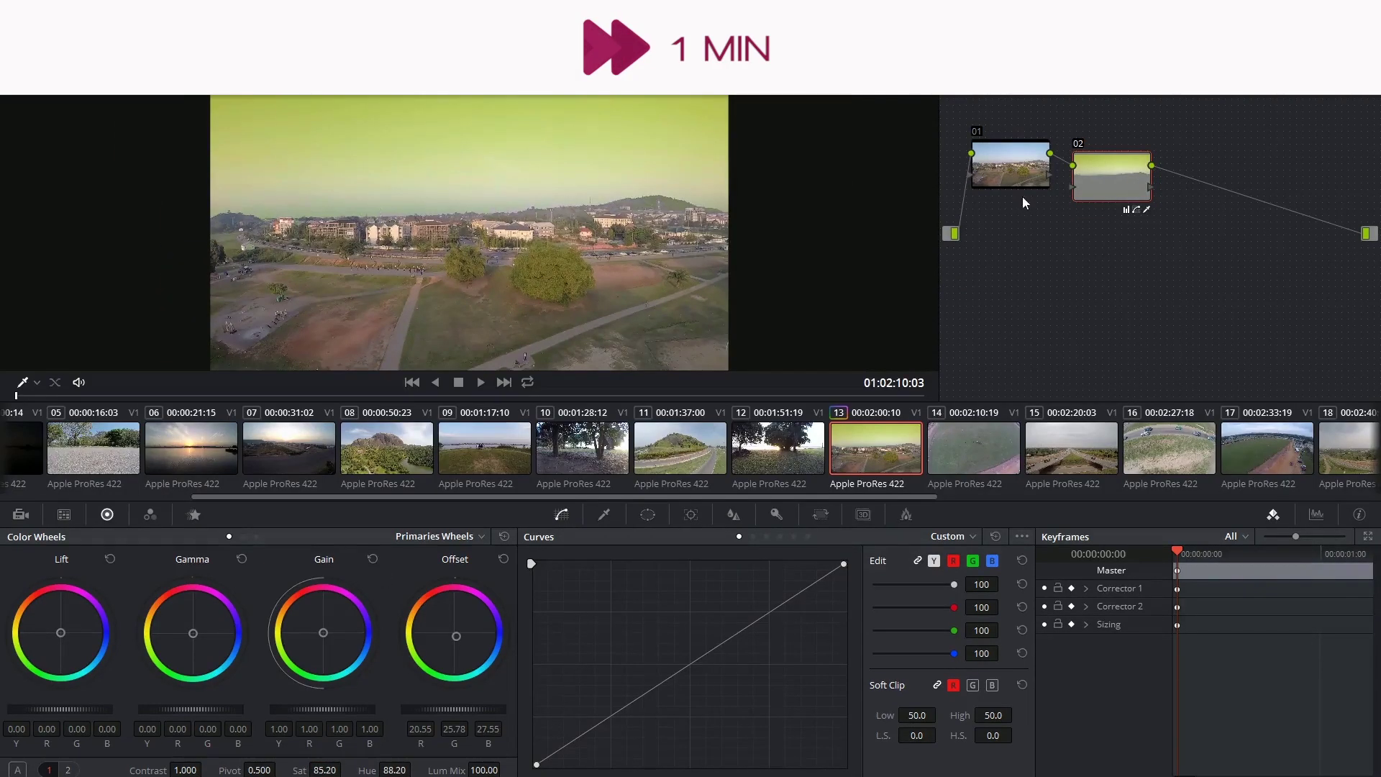
# Add a third node and shape an S-shaped contrast curve with darker shadows.
pyautogui.hotkey('alt', 's')
pyautogui.moveTo(612, 715); pyautogui.dragTo(612, 742)
pyautogui.click(690, 653)
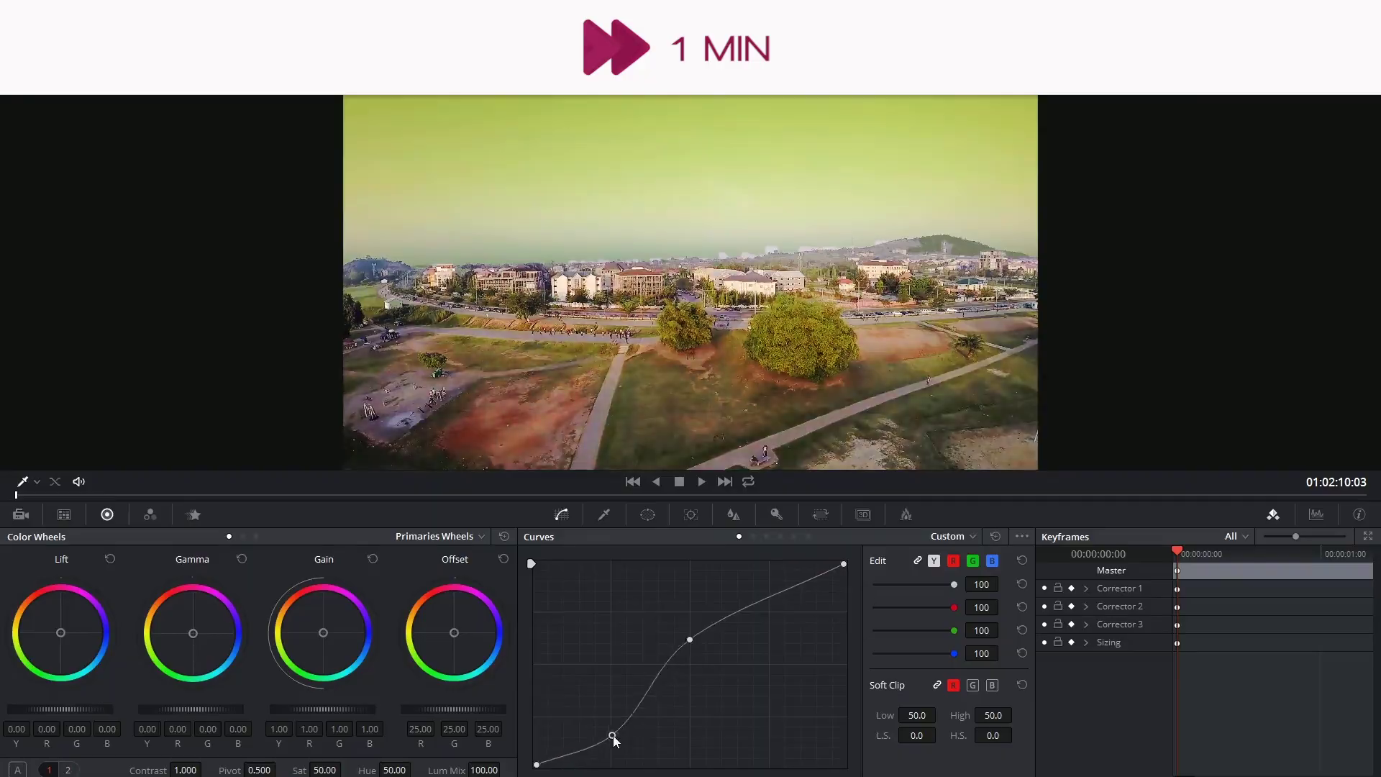